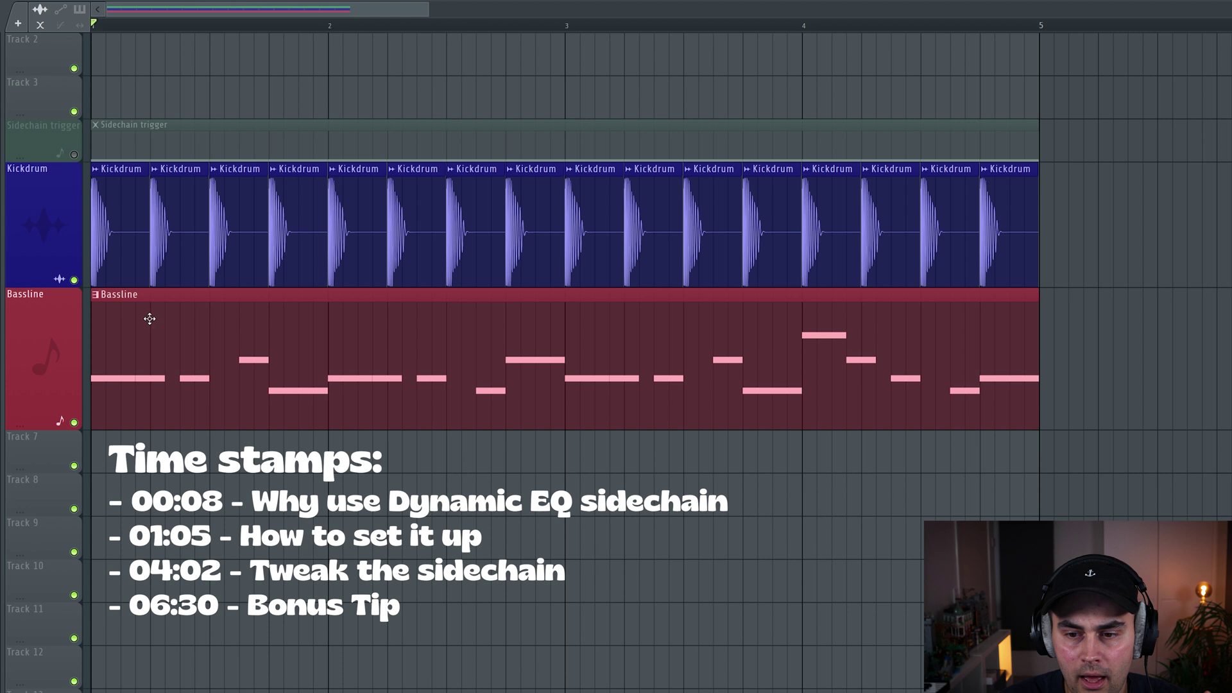
- Play the kick and bassline song briefly, then stop playback
key(space)
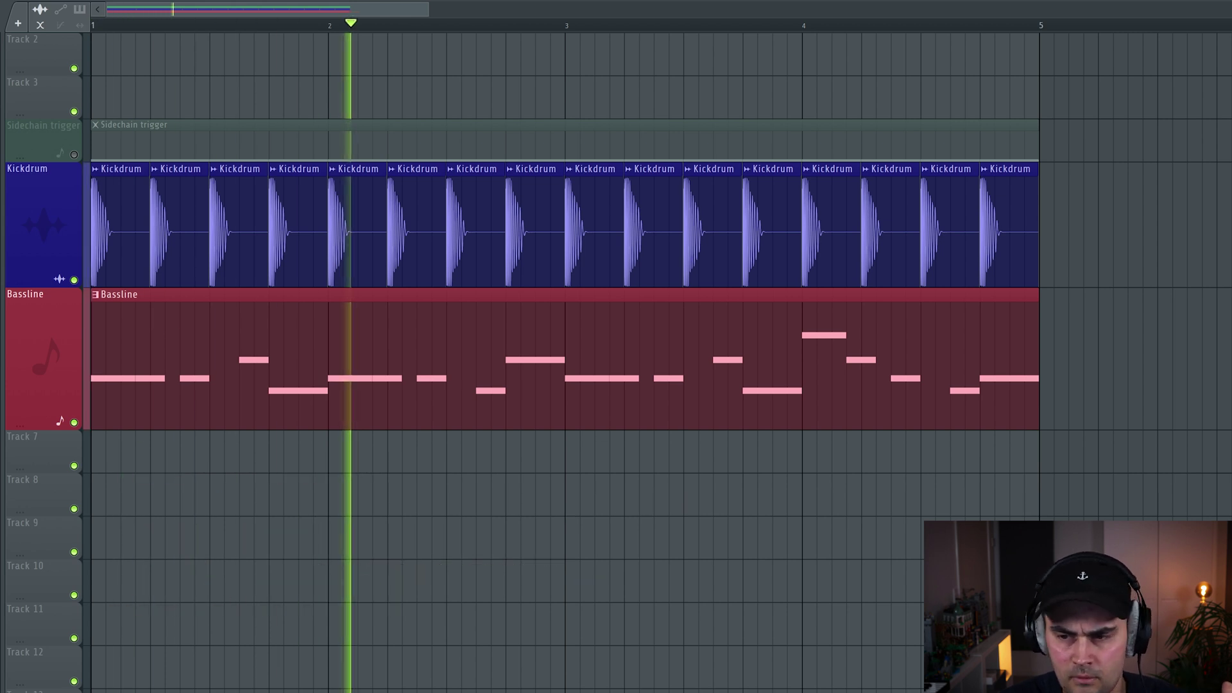
key(space)
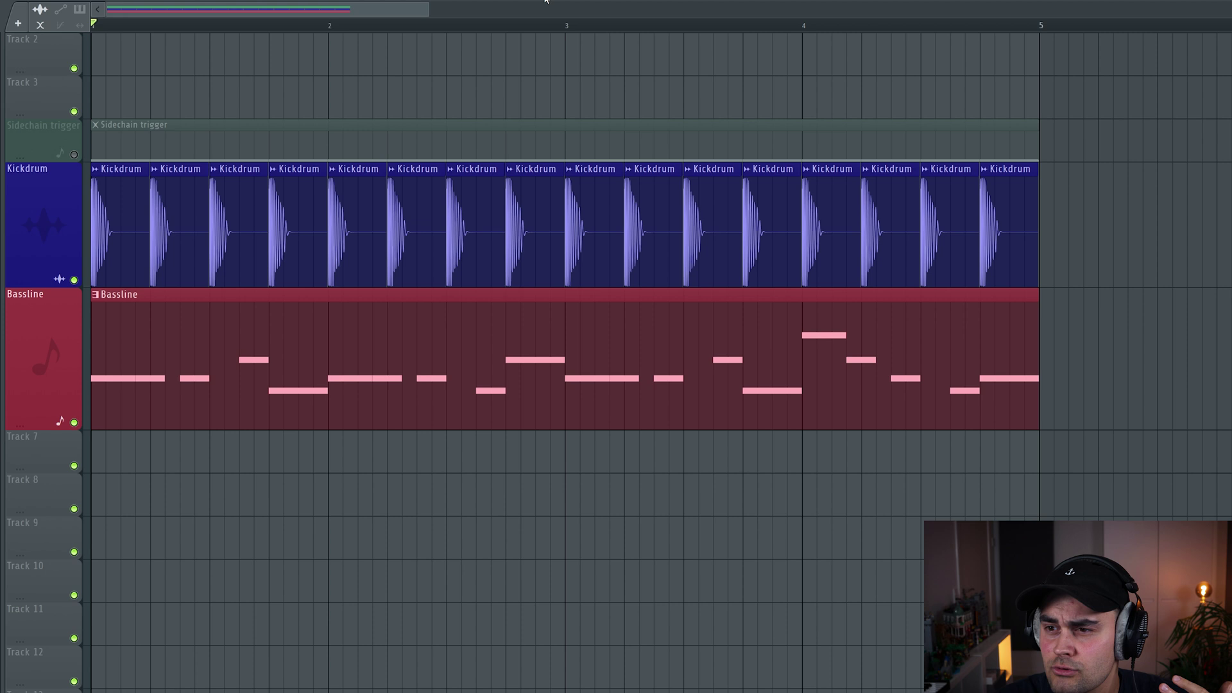
- Open the mixer and the Bassline's parametric EQ, then show the Kickdrum insert's effect slots
key(F9)
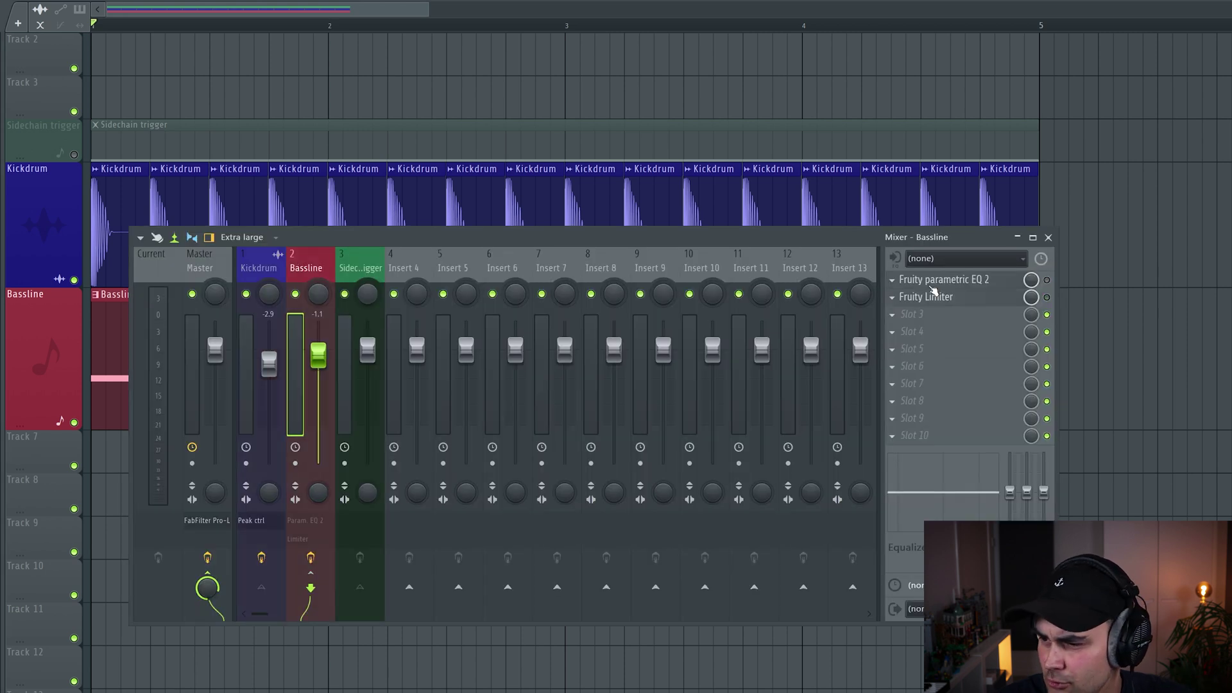
click(932, 281)
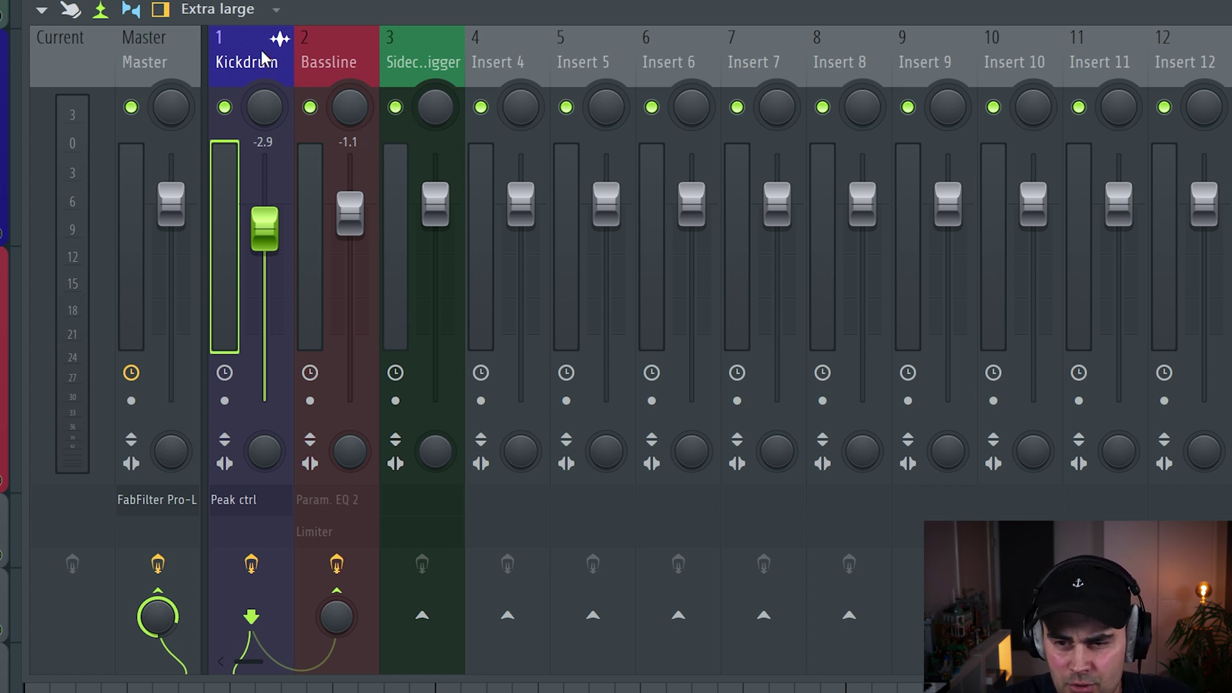
click(346, 62)
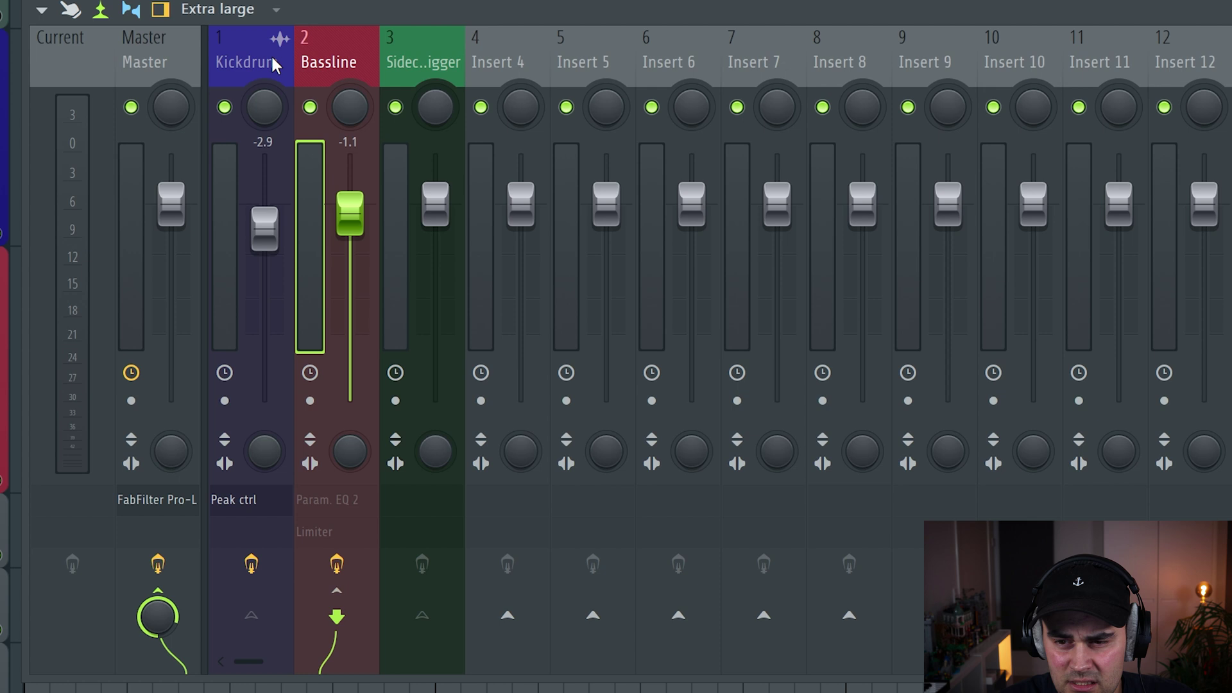
click(274, 61)
click(316, 62)
click(271, 63)
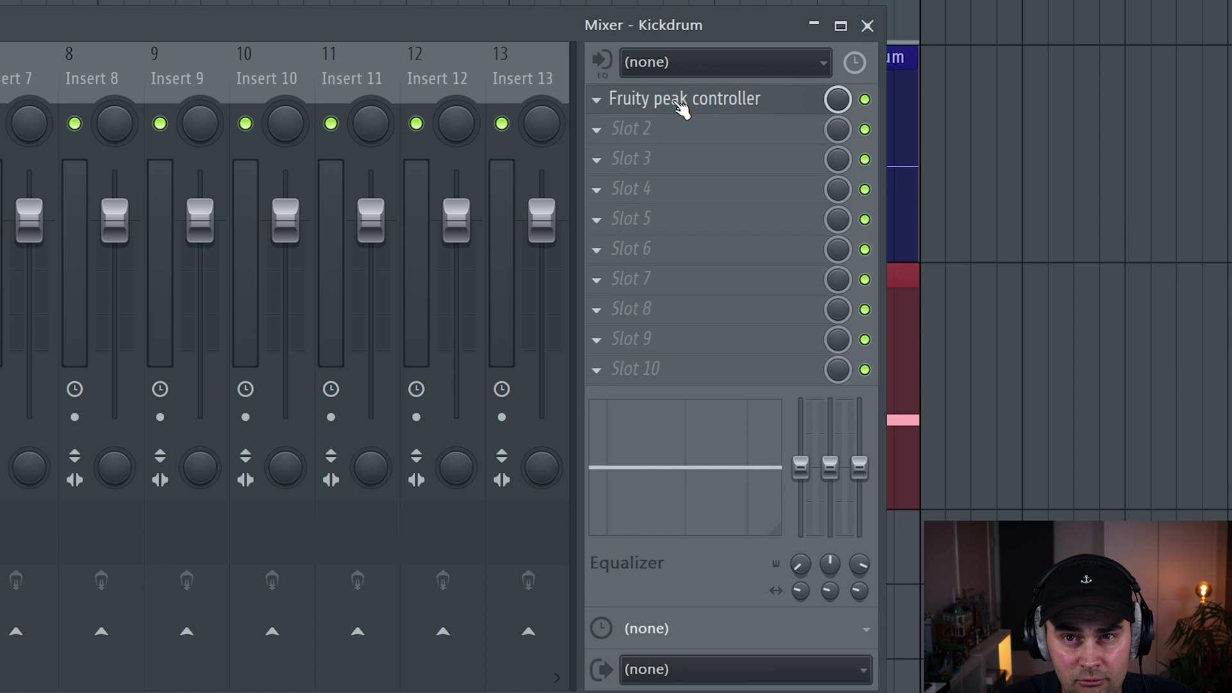
- Open the Kickdrum's Fruity peak controller and type its peak base level as 50%
click(682, 103)
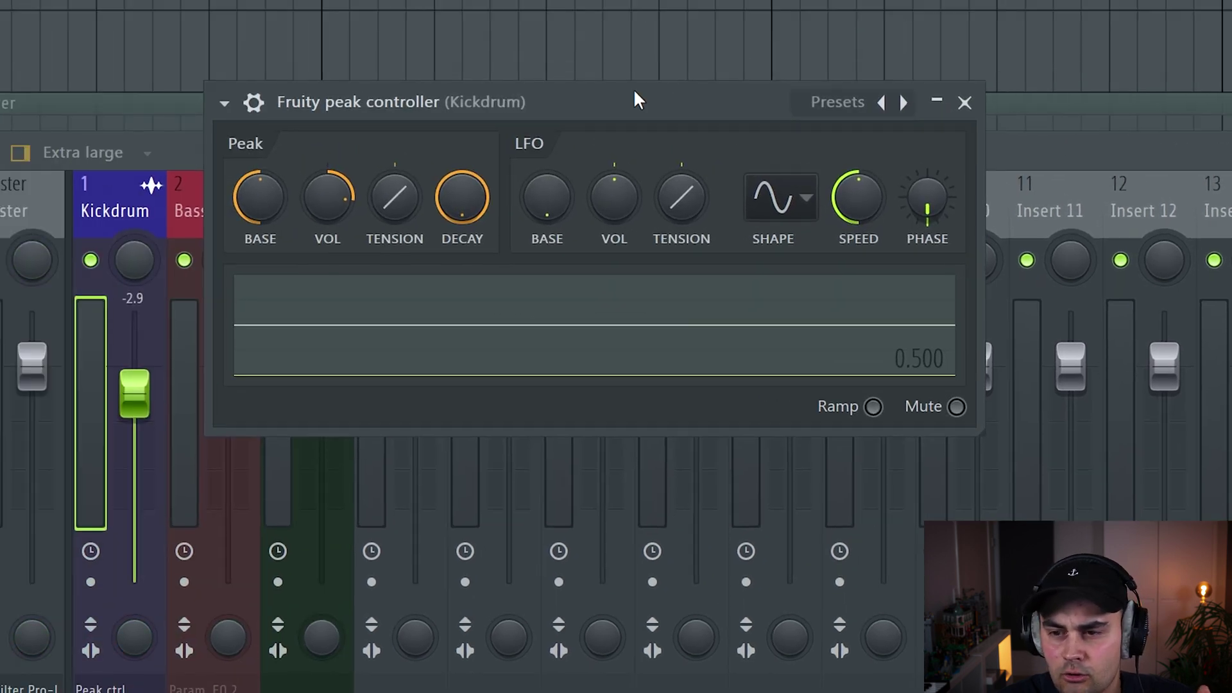
drag(635, 99, 508, 105)
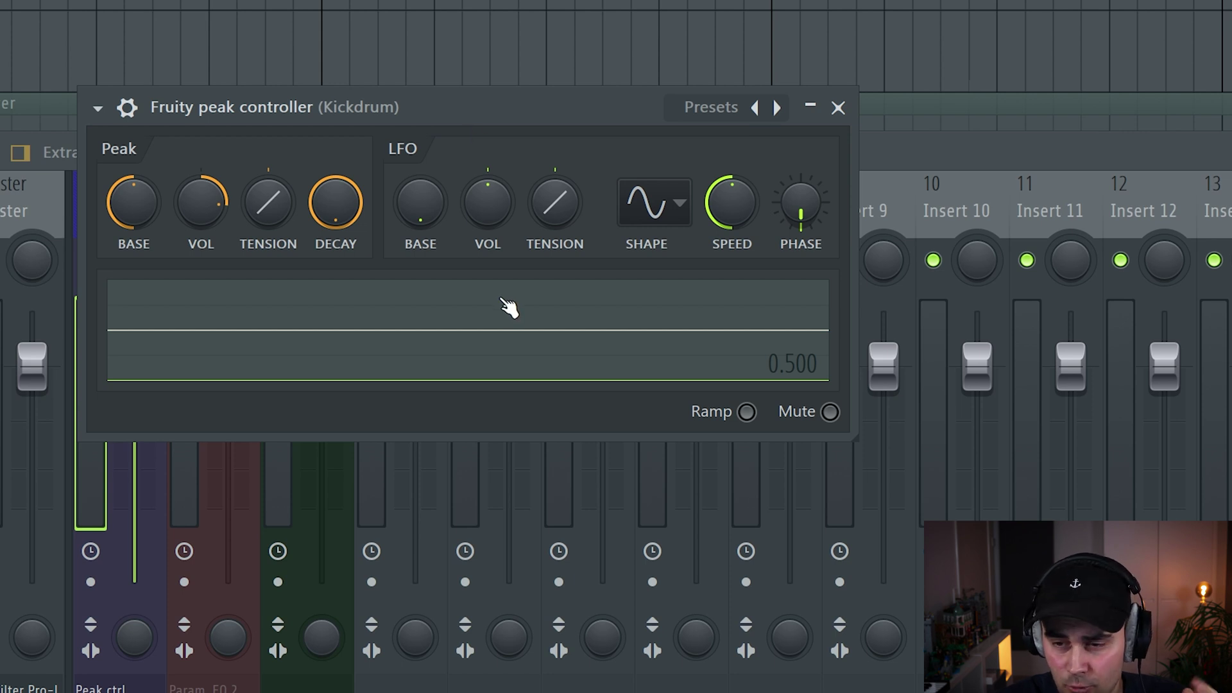
drag(476, 113, 436, 116)
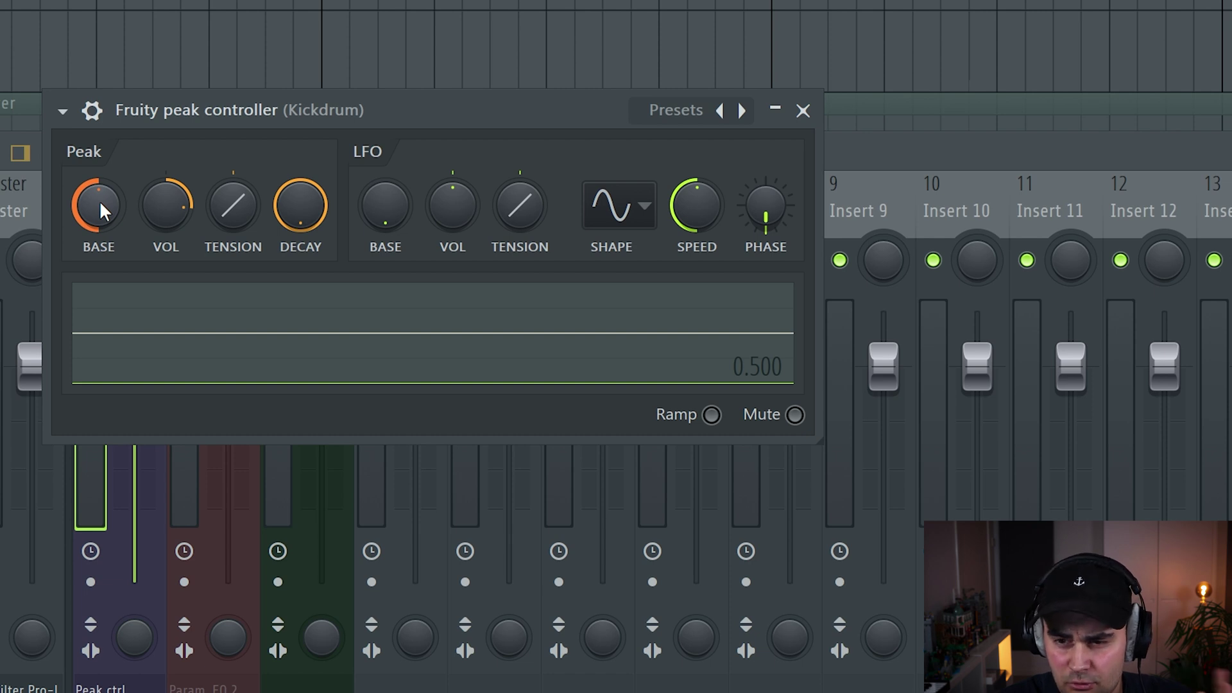
right_click(103, 208)
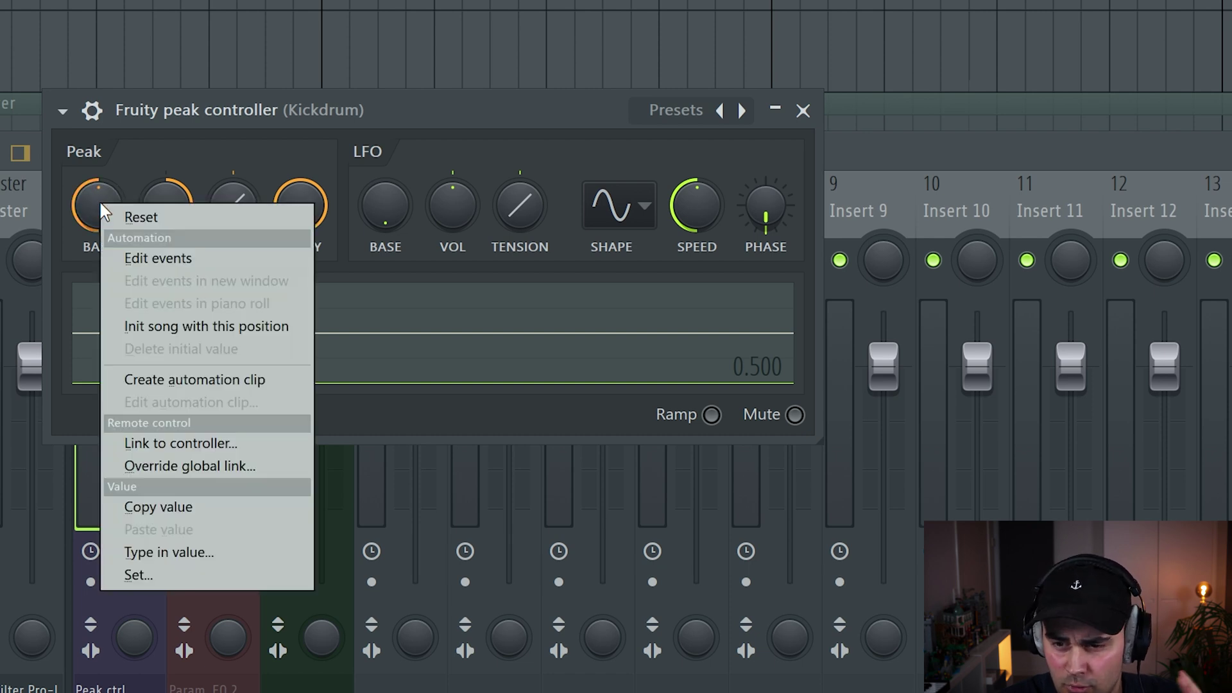
click(179, 552)
click(478, 355)
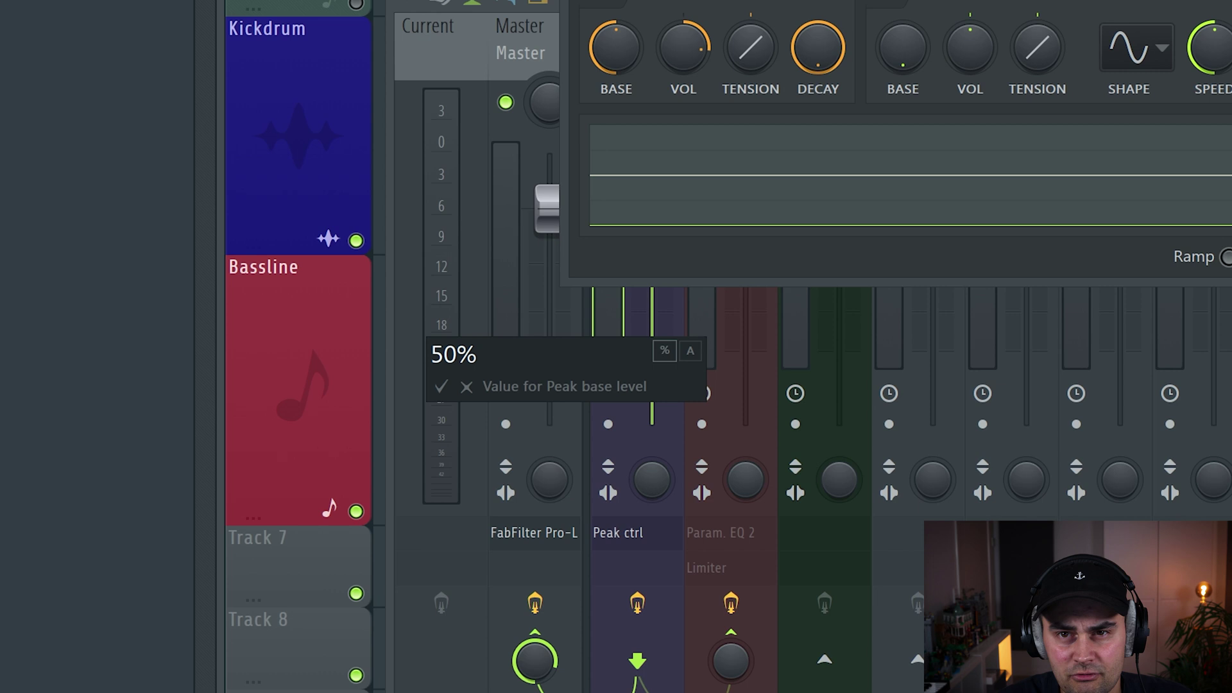
key(Return)
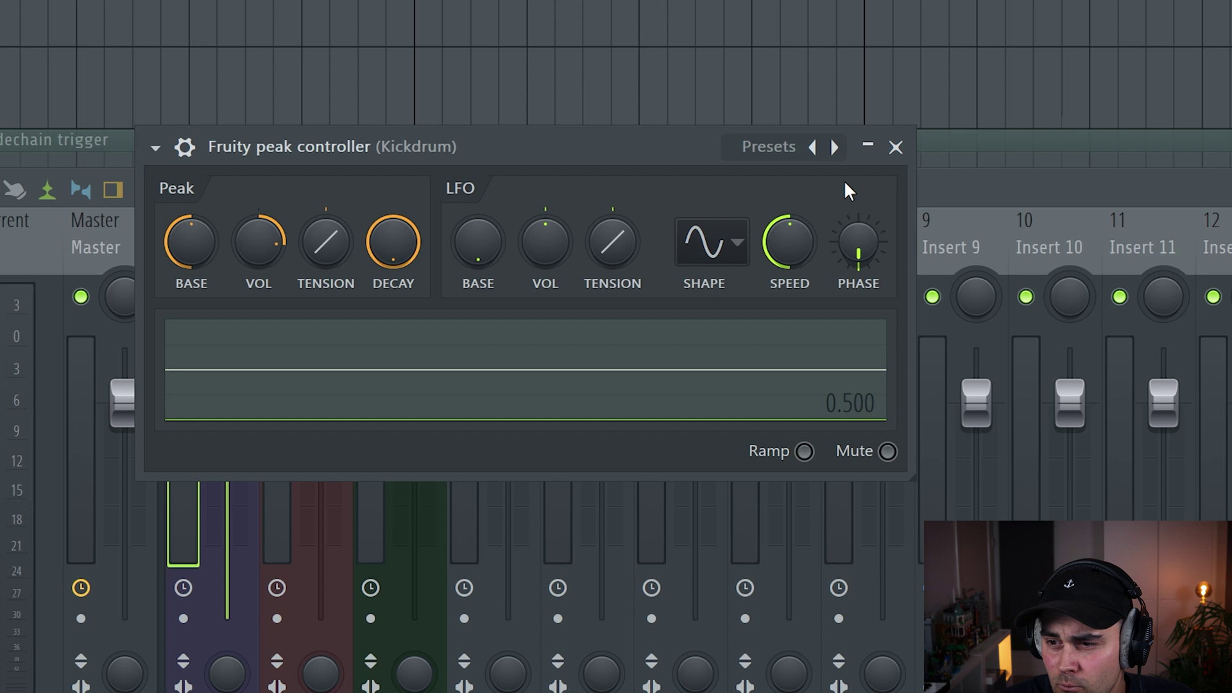
- Make the Bassline EQ's band 1 a low shelf at about 97 Hz
click(896, 147)
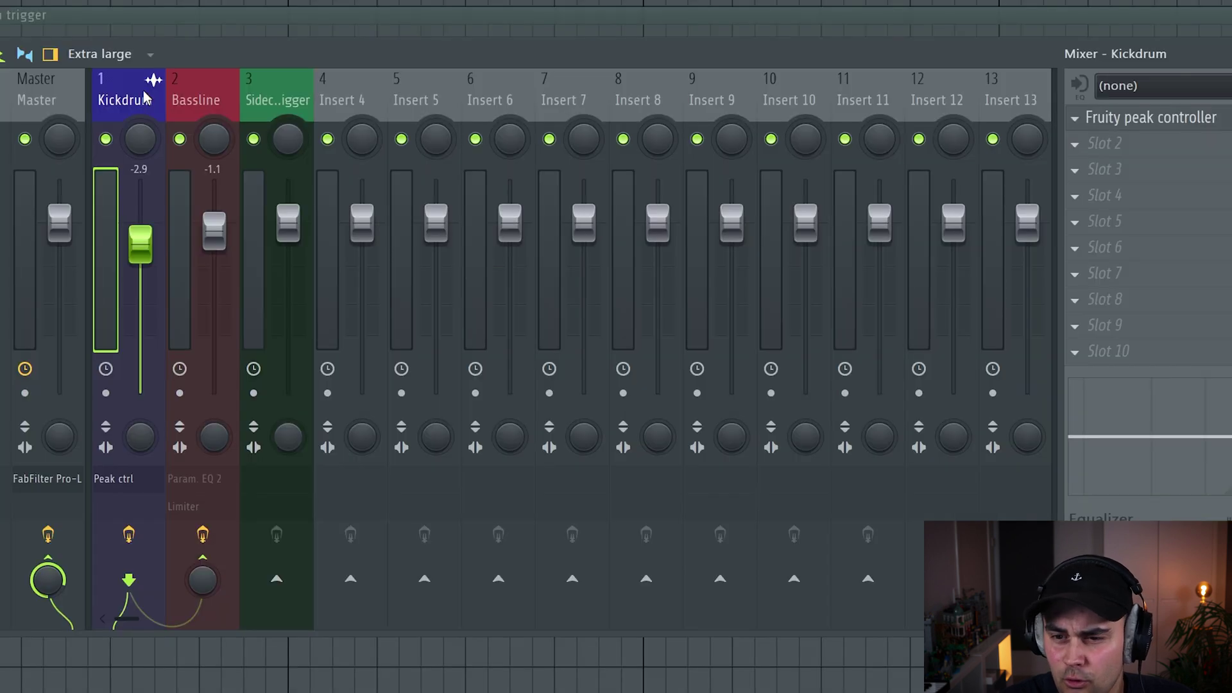
click(212, 102)
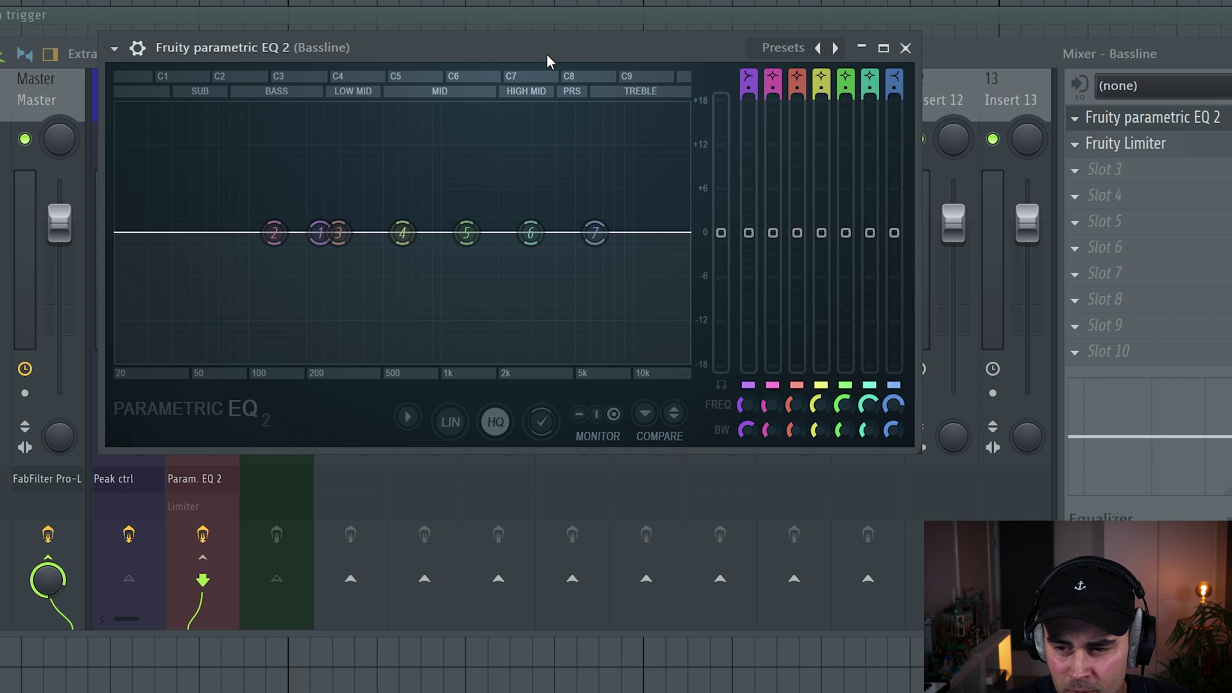
drag(547, 61, 582, 59)
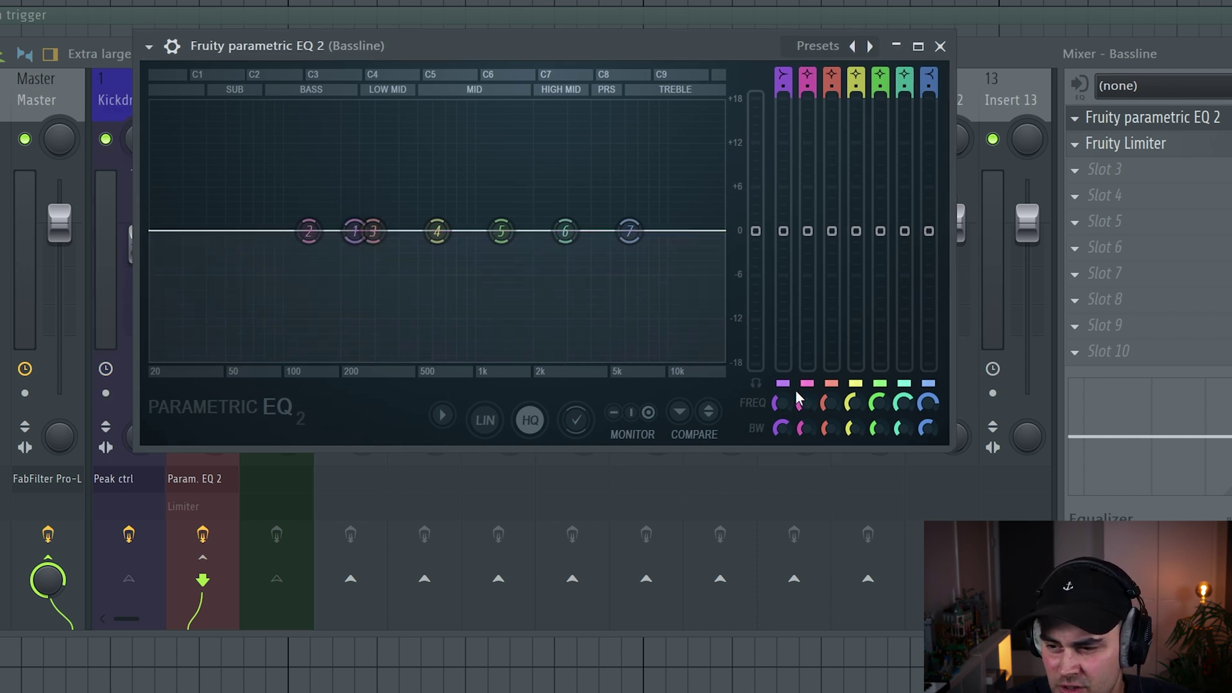
mouse_move(778, 403)
mouse_down()
mouse_move(778, 447)
mouse_move(788, 409)
mouse_up()
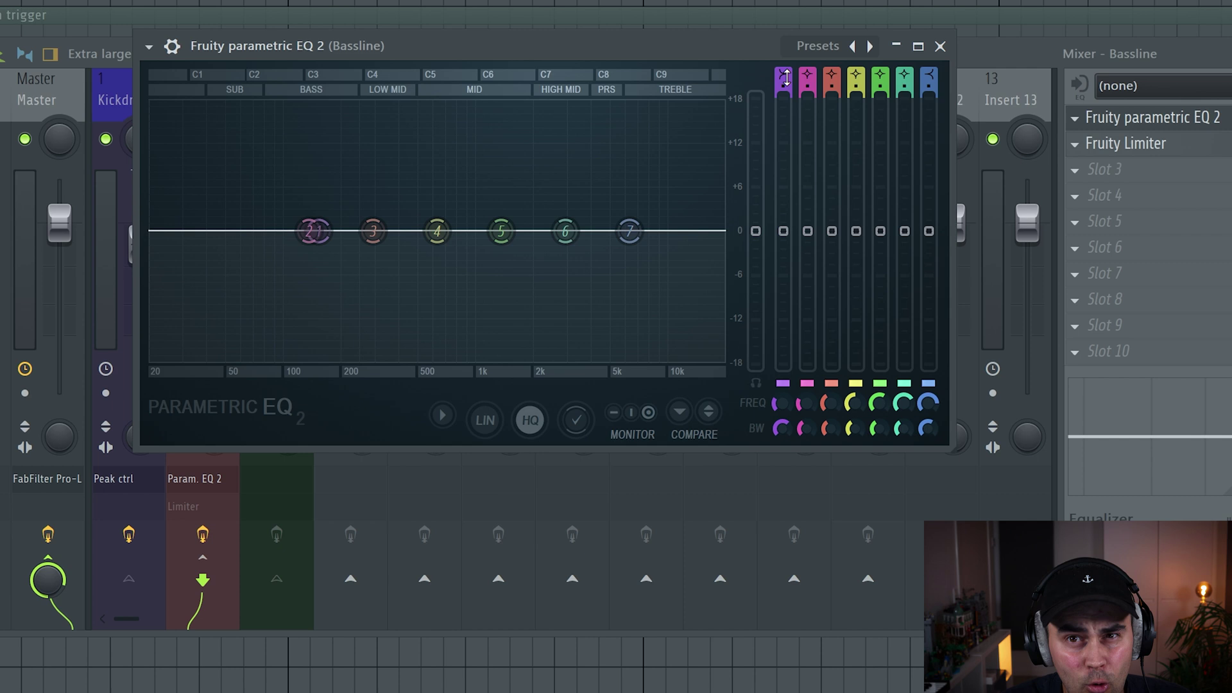
right_click(325, 229)
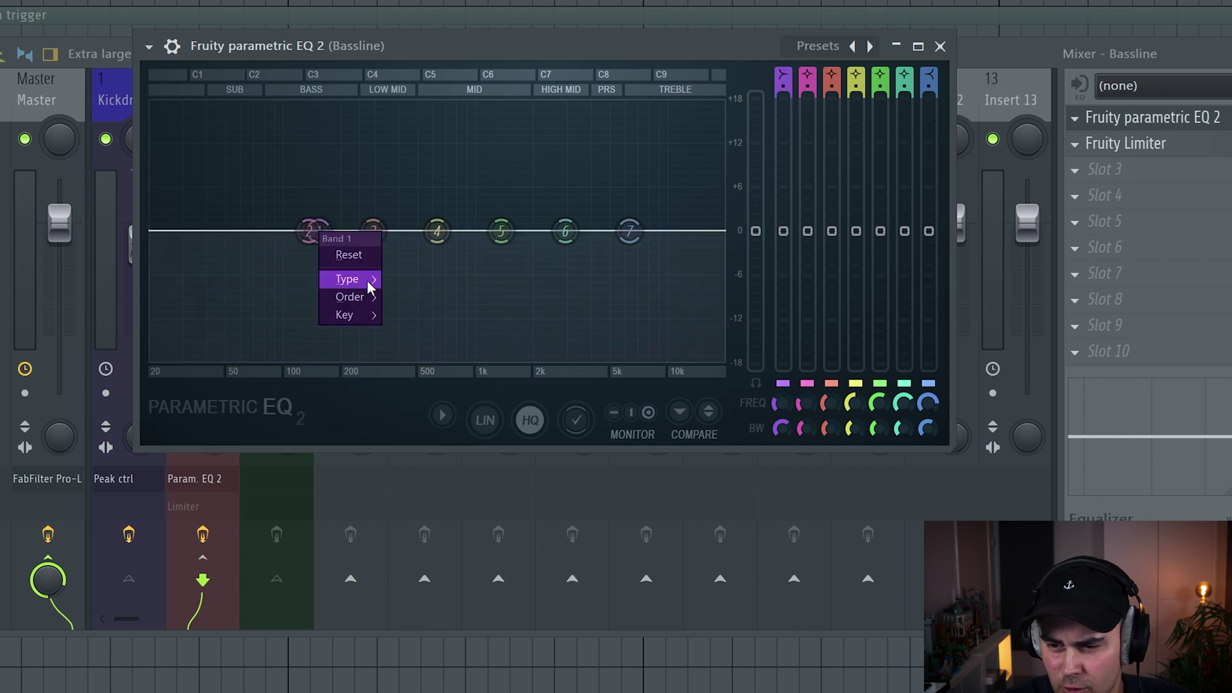
mouse_move(367, 279)
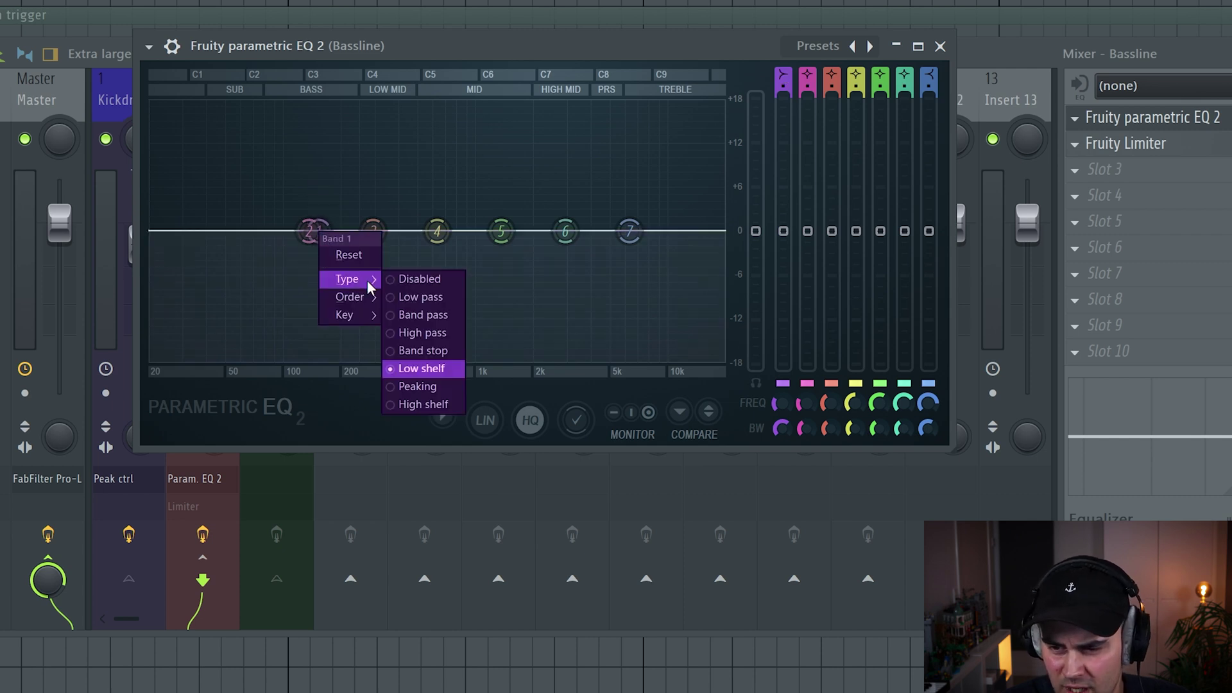
click(436, 373)
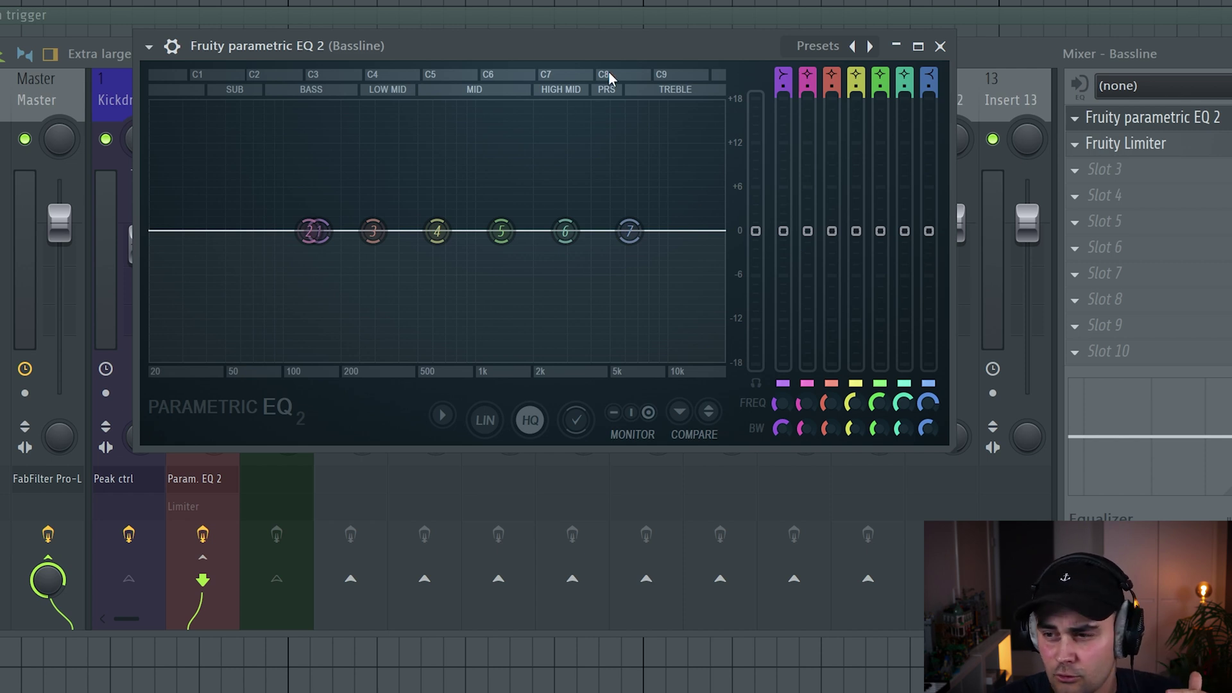
click(940, 46)
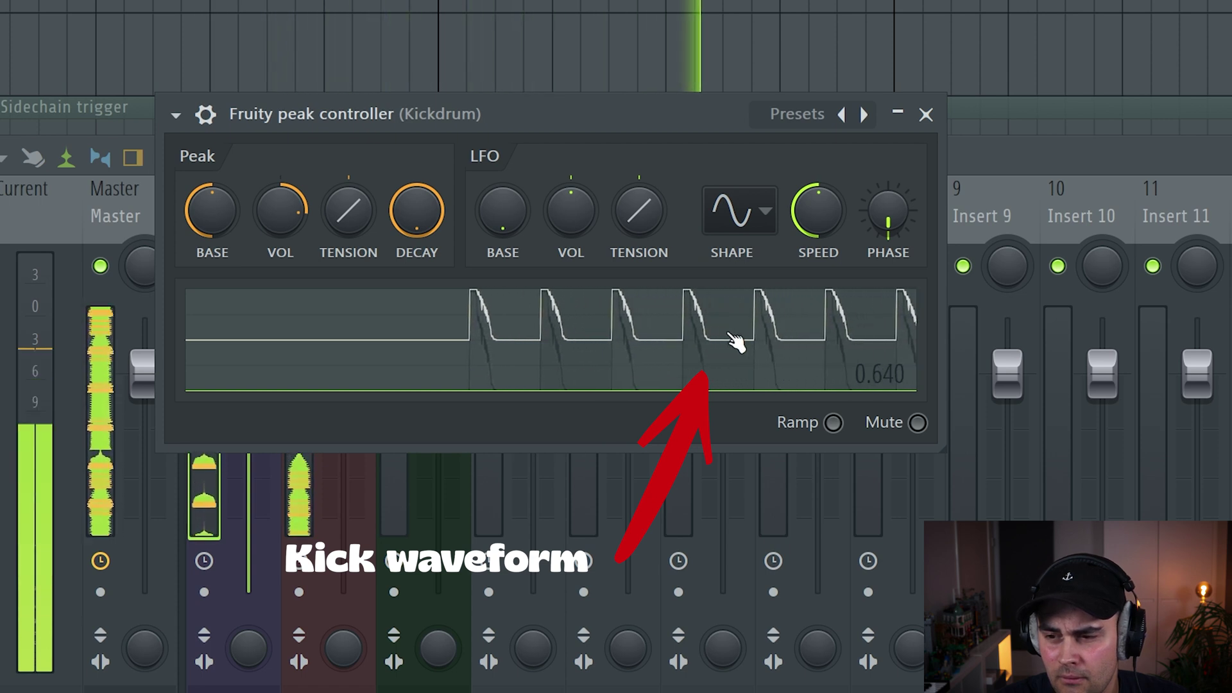
- Stop playback
key(space)
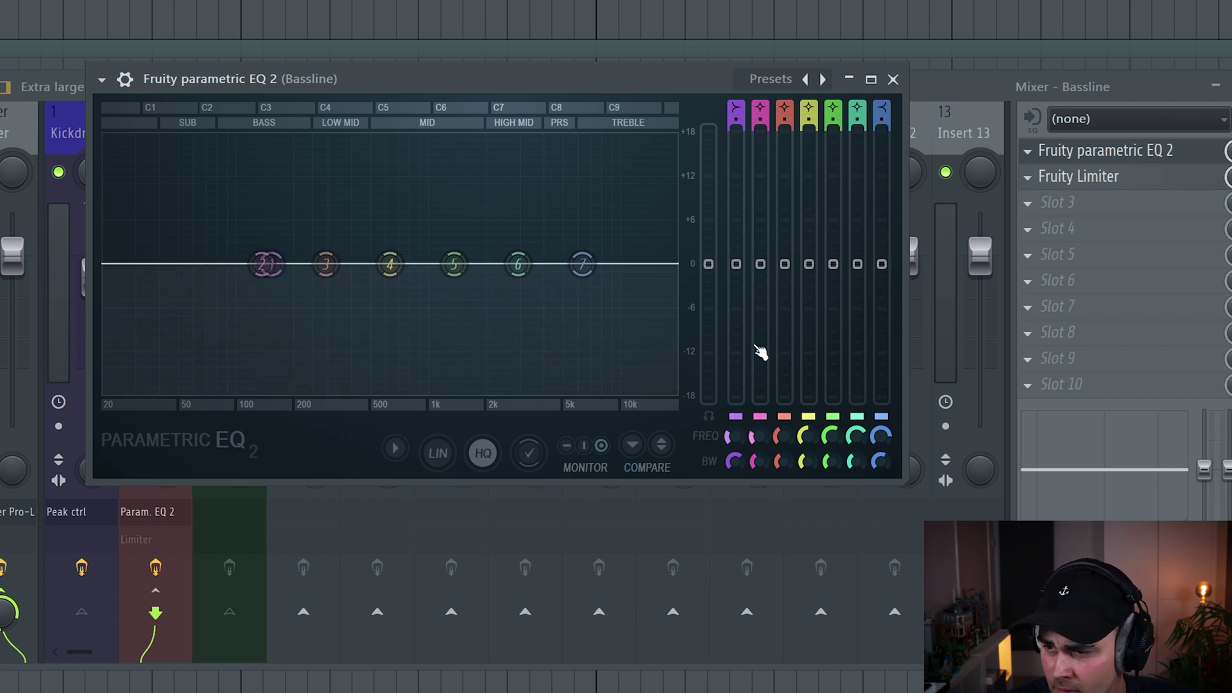
- Link band 1 level to the internal controller Peak ctrl - Peak
right_click(738, 267)
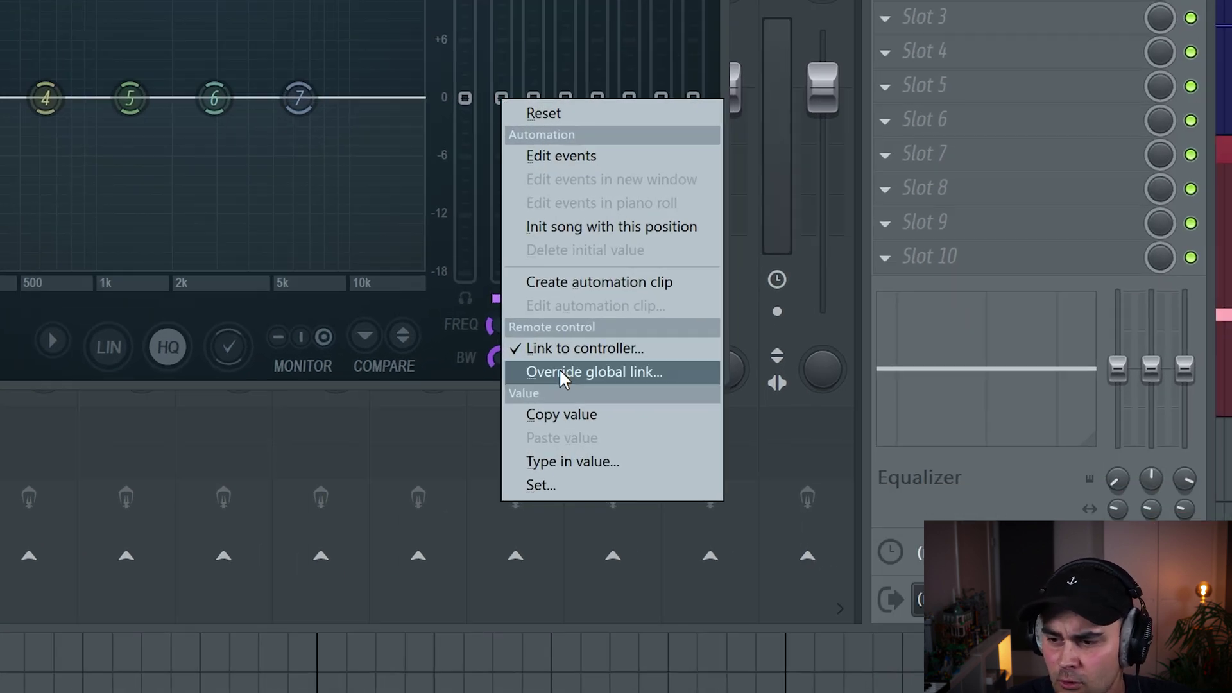
click(568, 350)
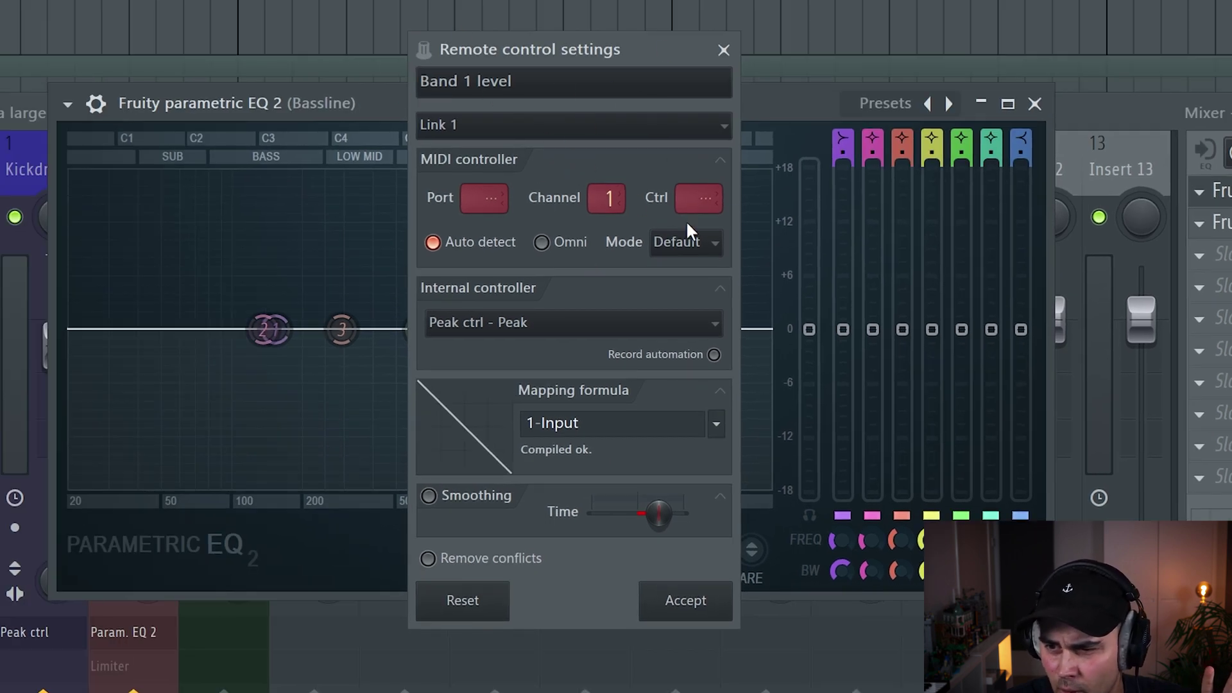
click(555, 321)
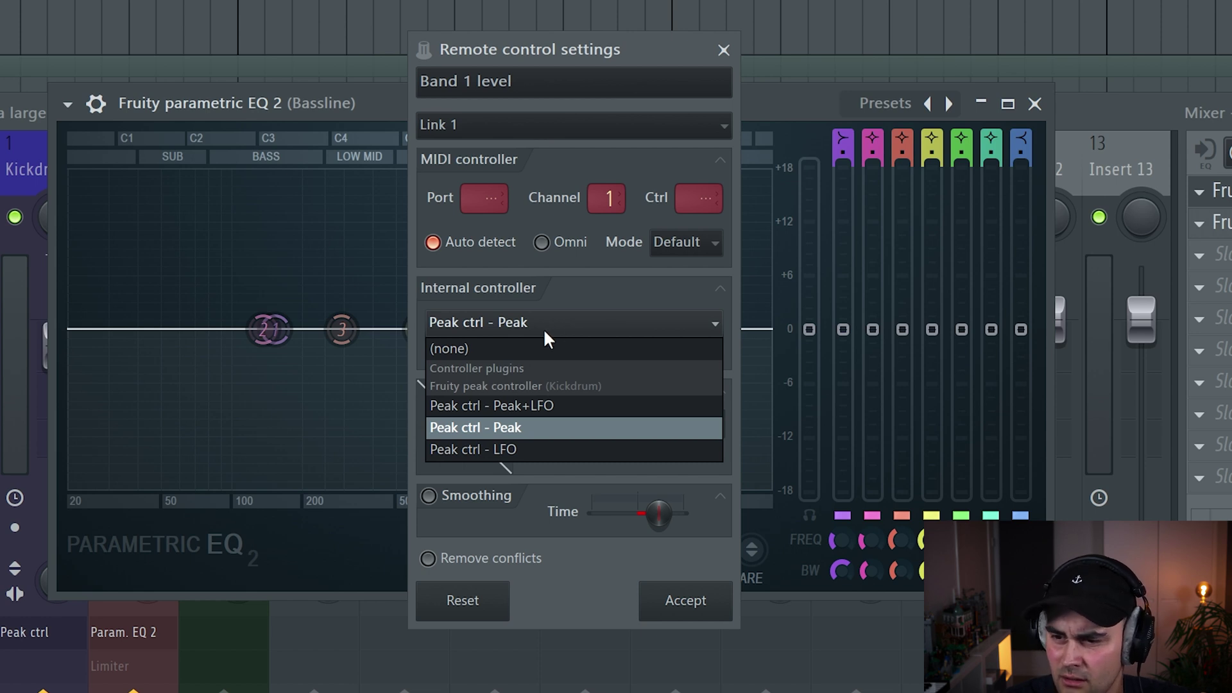
click(487, 344)
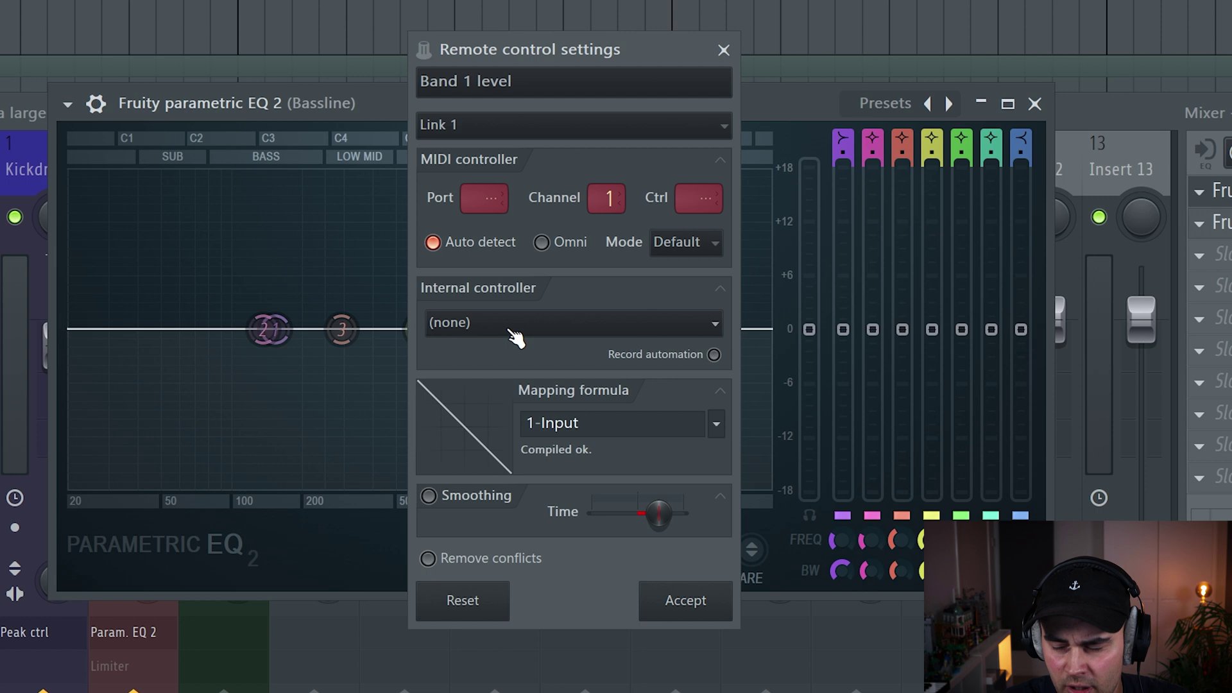
click(512, 333)
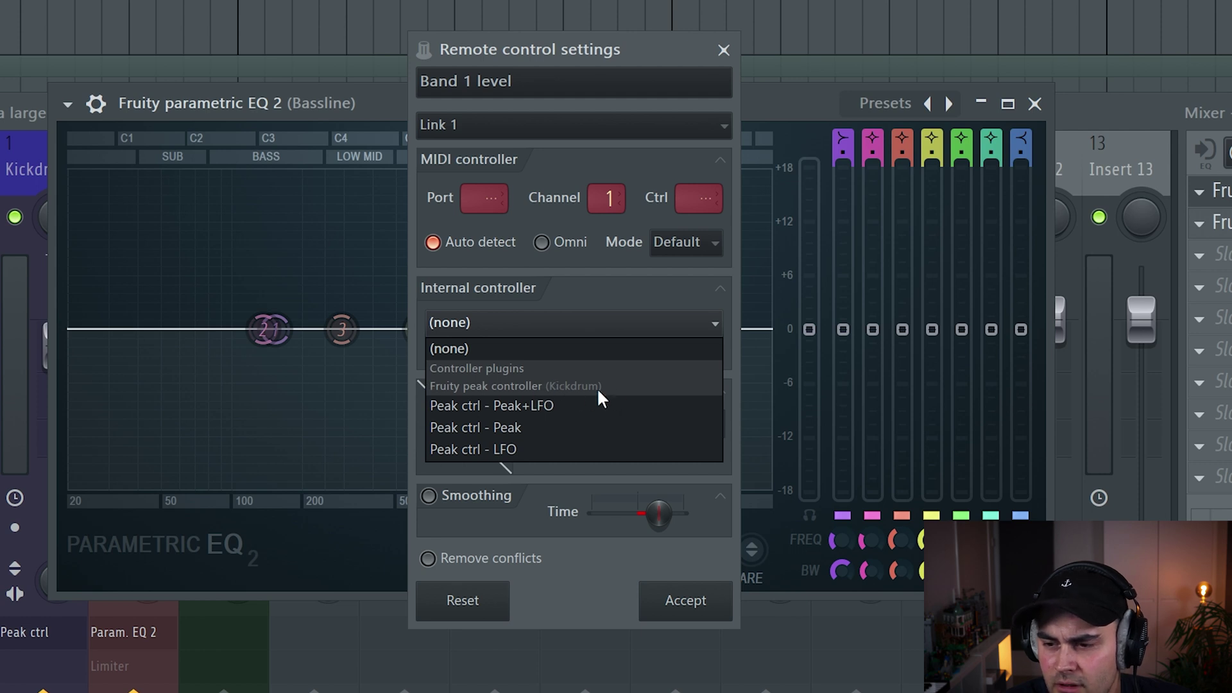
click(501, 427)
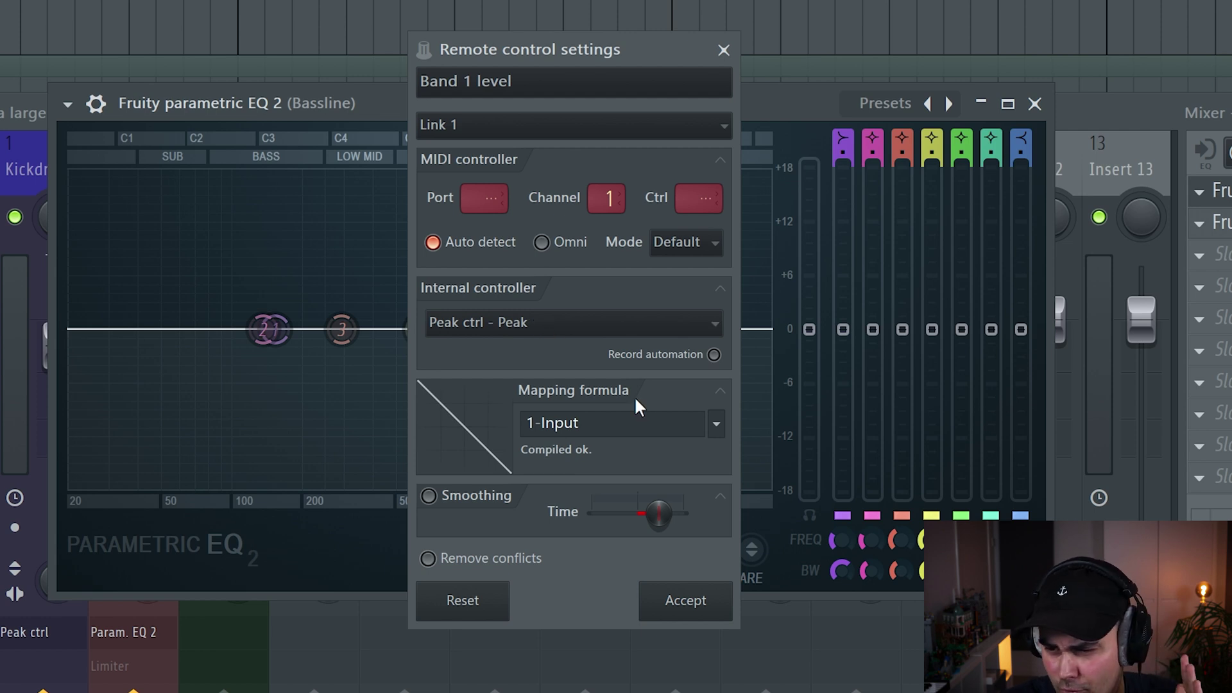
- Set band 1 level's mapping formula to Inverted (1-Input)
click(718, 423)
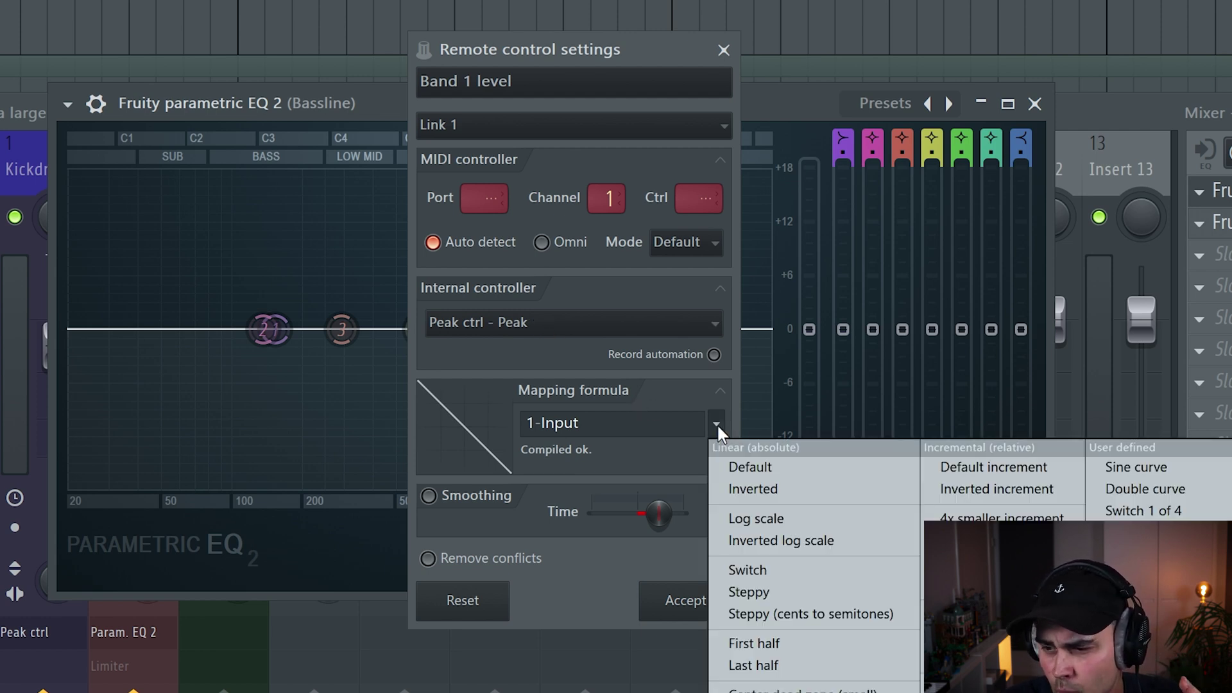
click(757, 465)
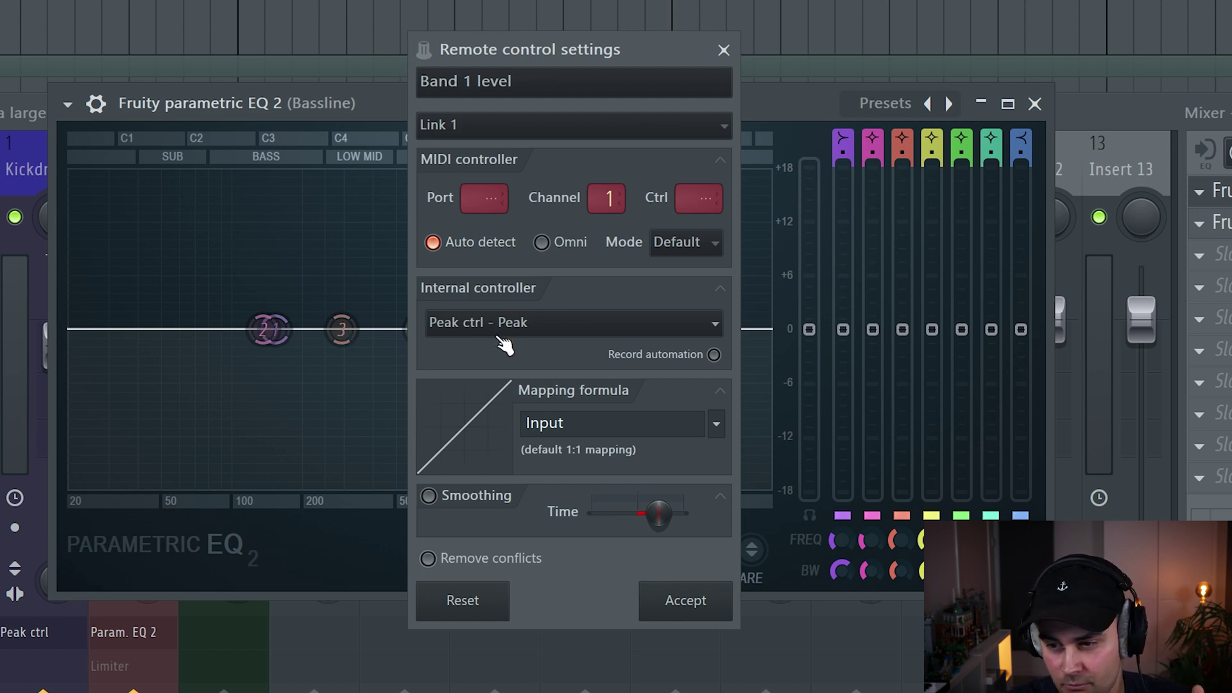
click(717, 425)
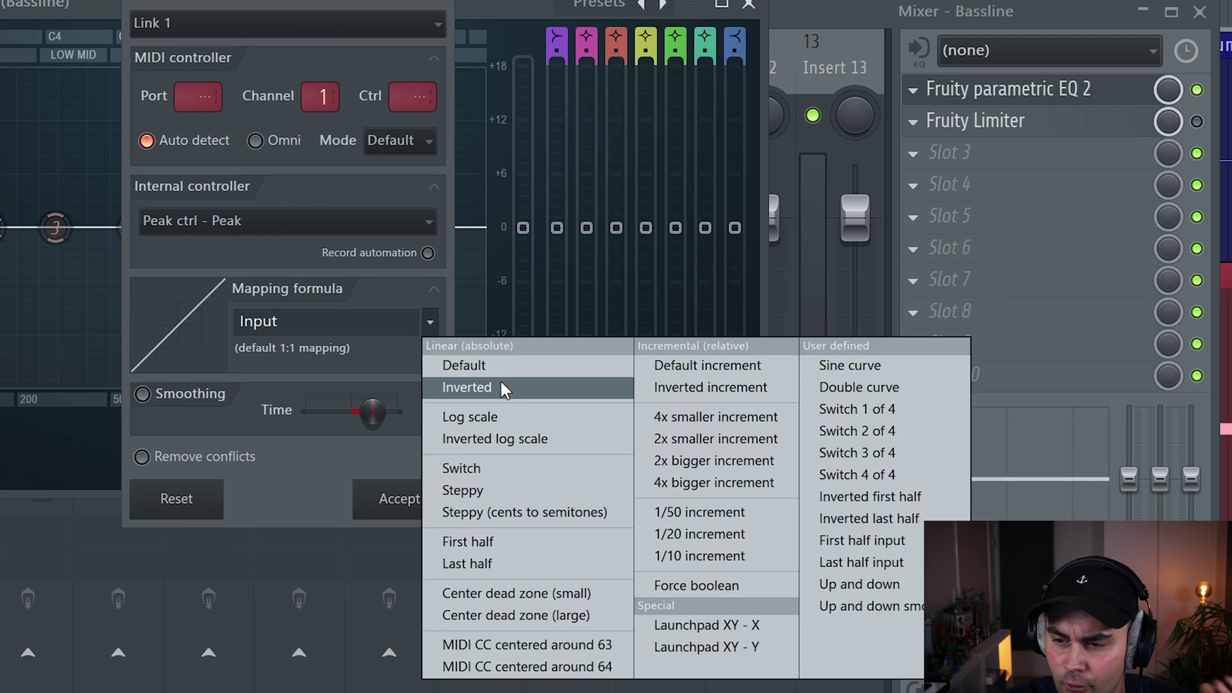
click(783, 476)
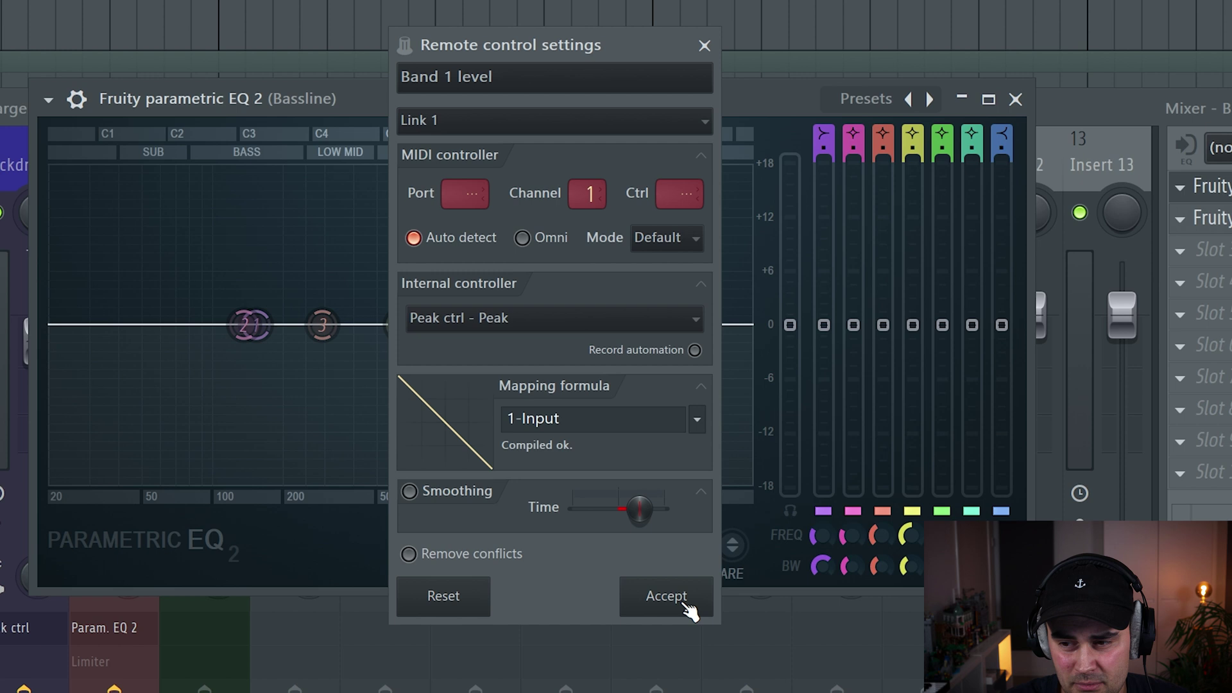
- Accept the peak controller link and play the song to test band 1's ducking
click(667, 596)
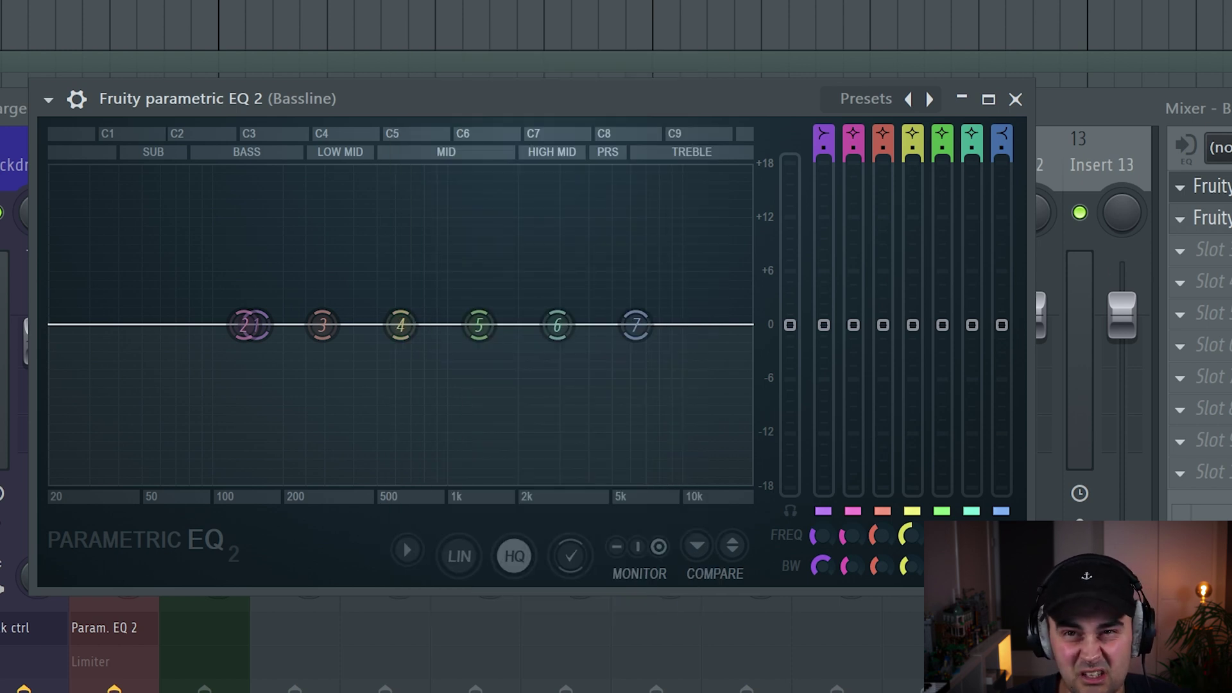
mouse_move(275, 336)
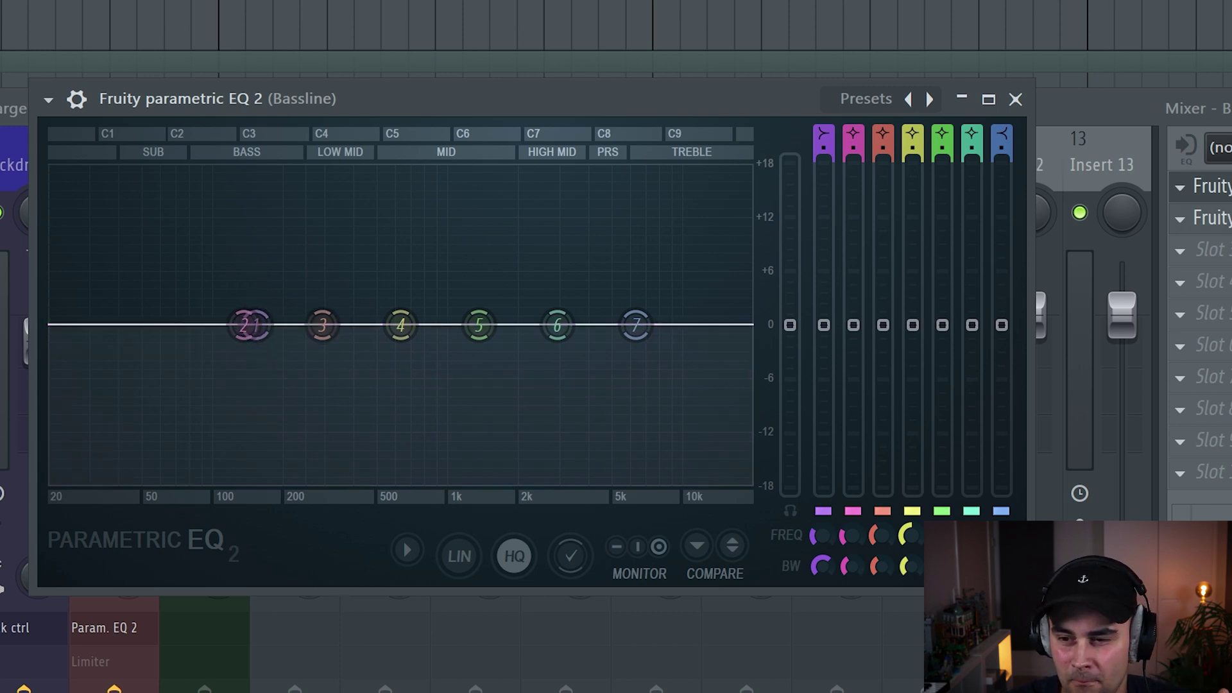
key(space)
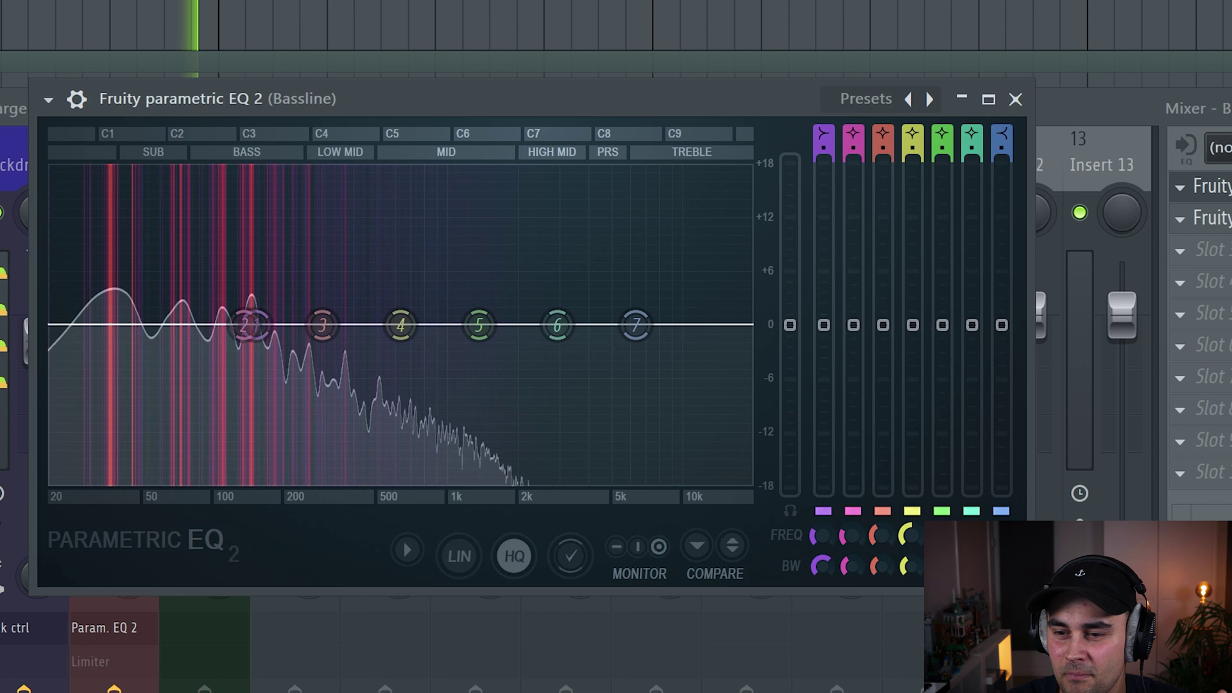
mouse_move(251, 326)
mouse_down()
mouse_move(256, 481)
mouse_move(255, 326)
mouse_up()
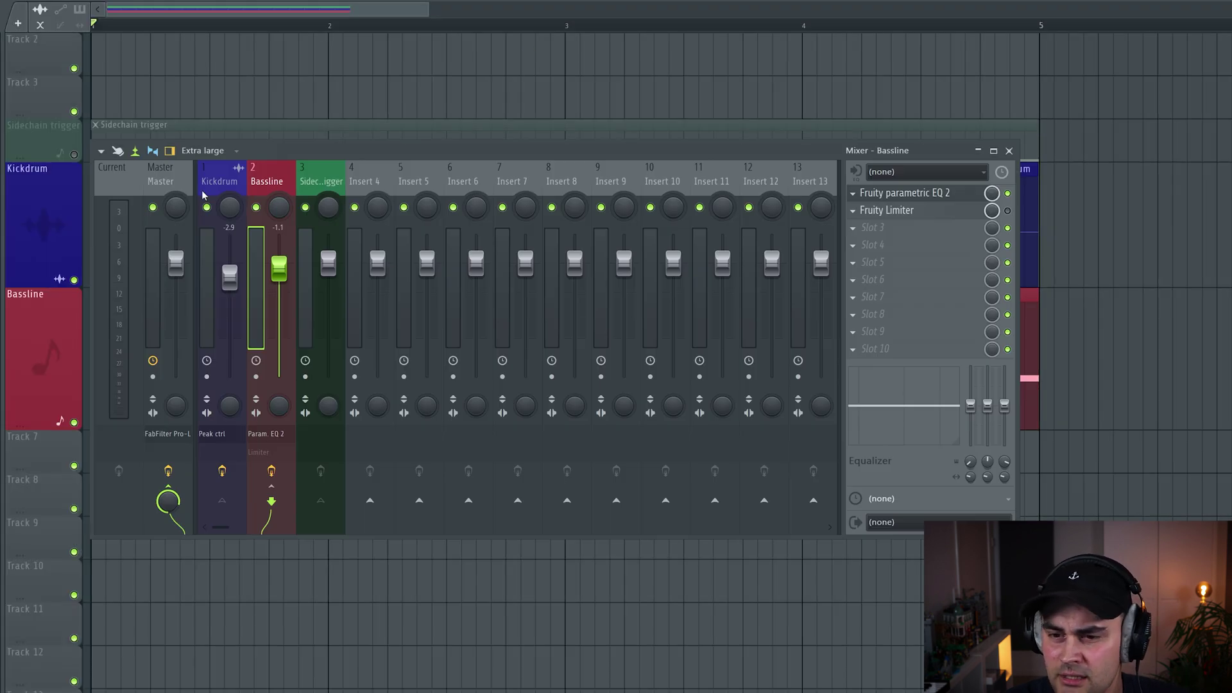
- Open the Kickdrum's peak controller, close the mixer, and place it above the Bassline EQ
click(203, 195)
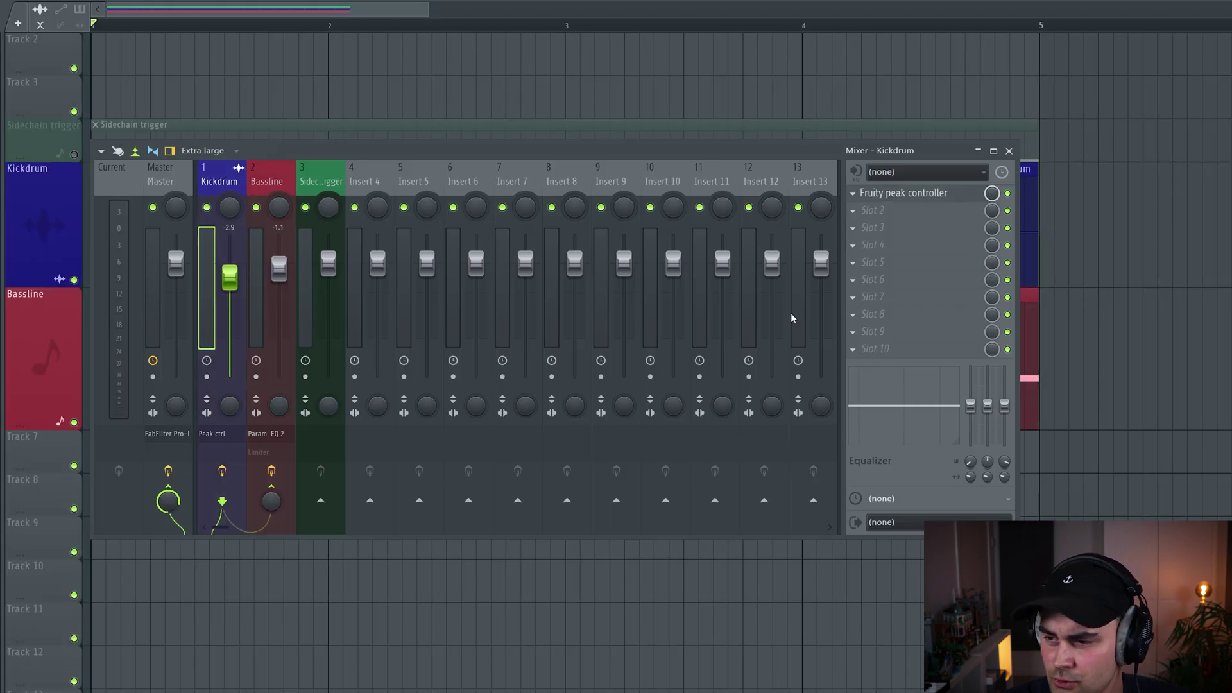
click(934, 194)
click(1006, 152)
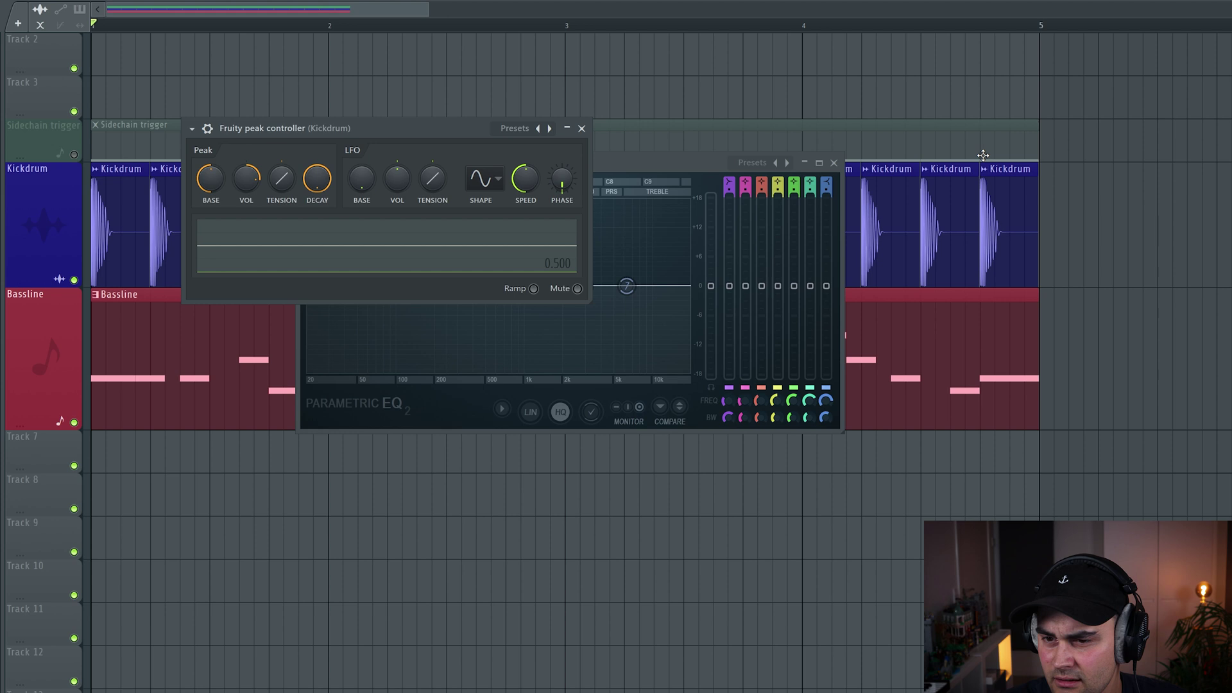
drag(412, 130, 434, 79)
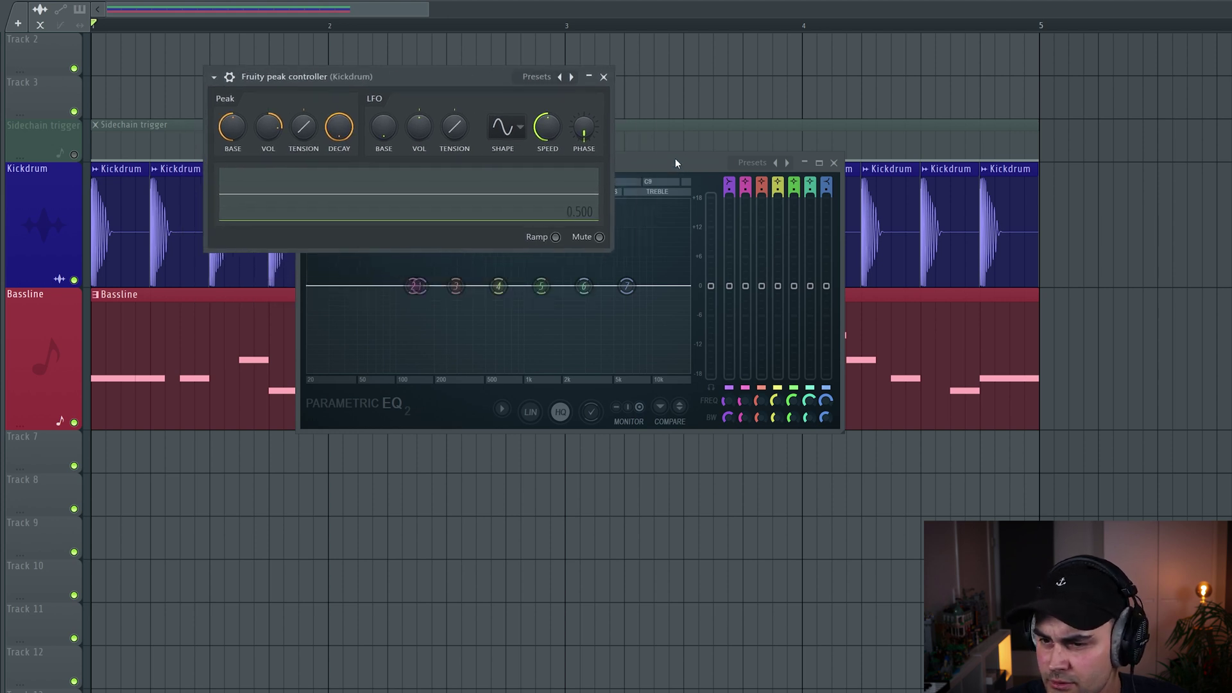
drag(675, 163, 581, 263)
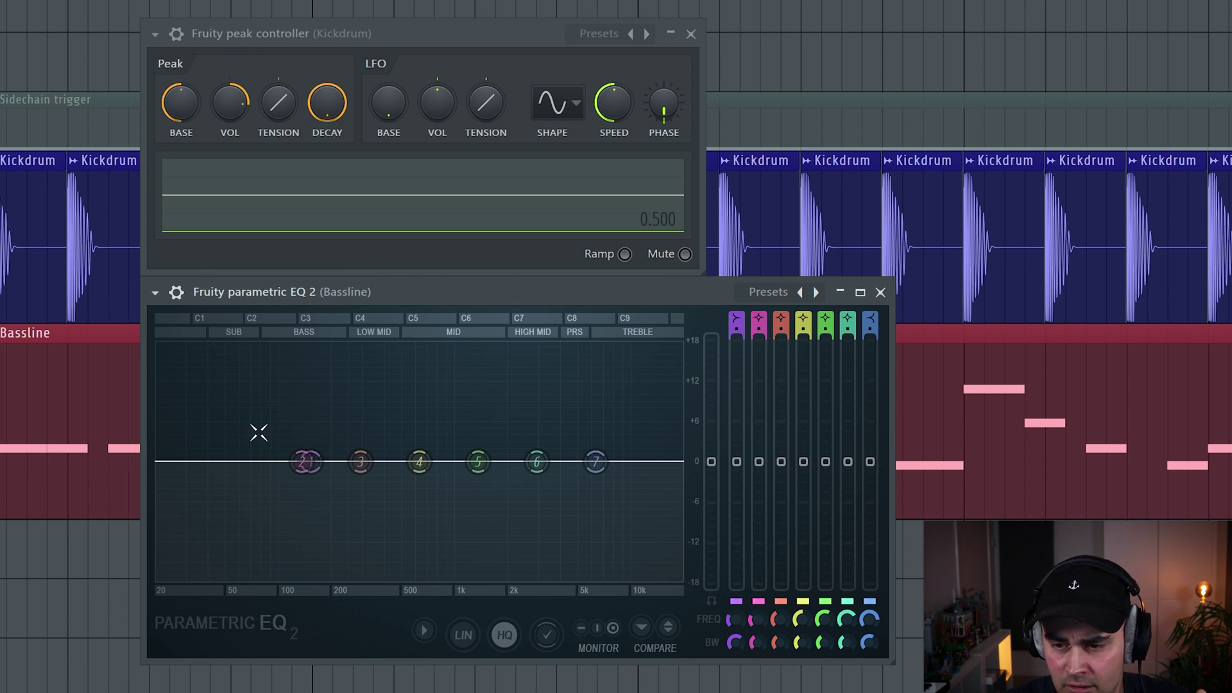
mouse_move(309, 482)
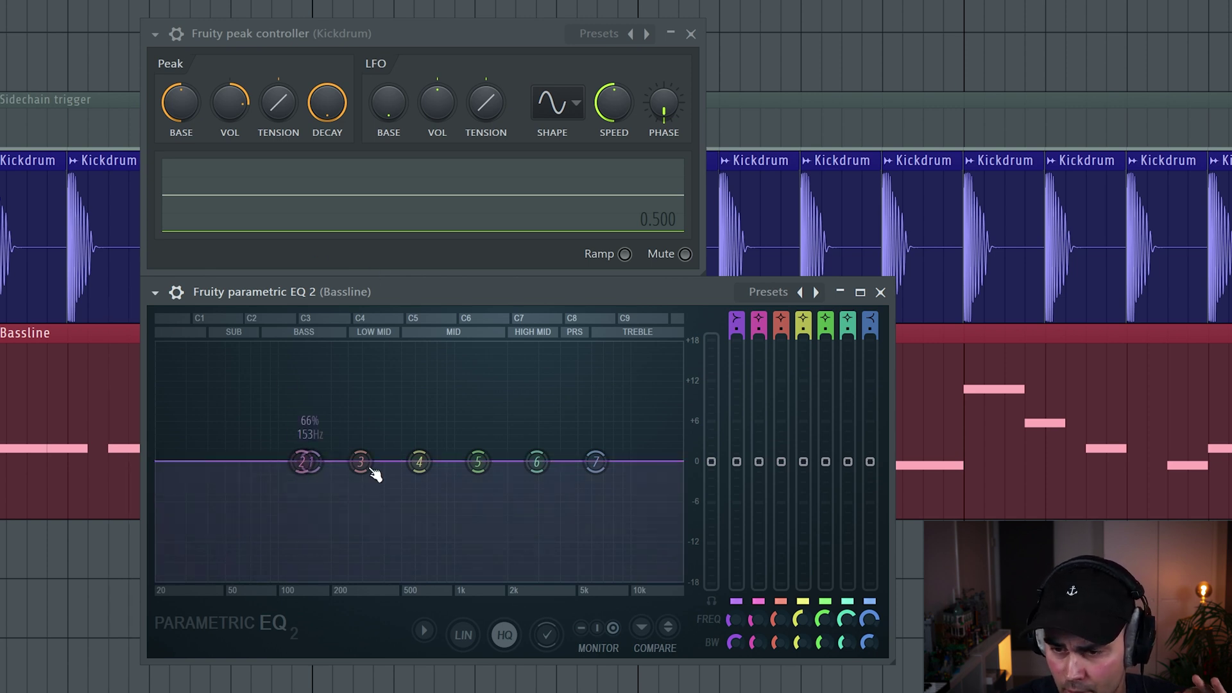
- Play the song and turn the peak controller's DECAY down while watching band 1
key(space)
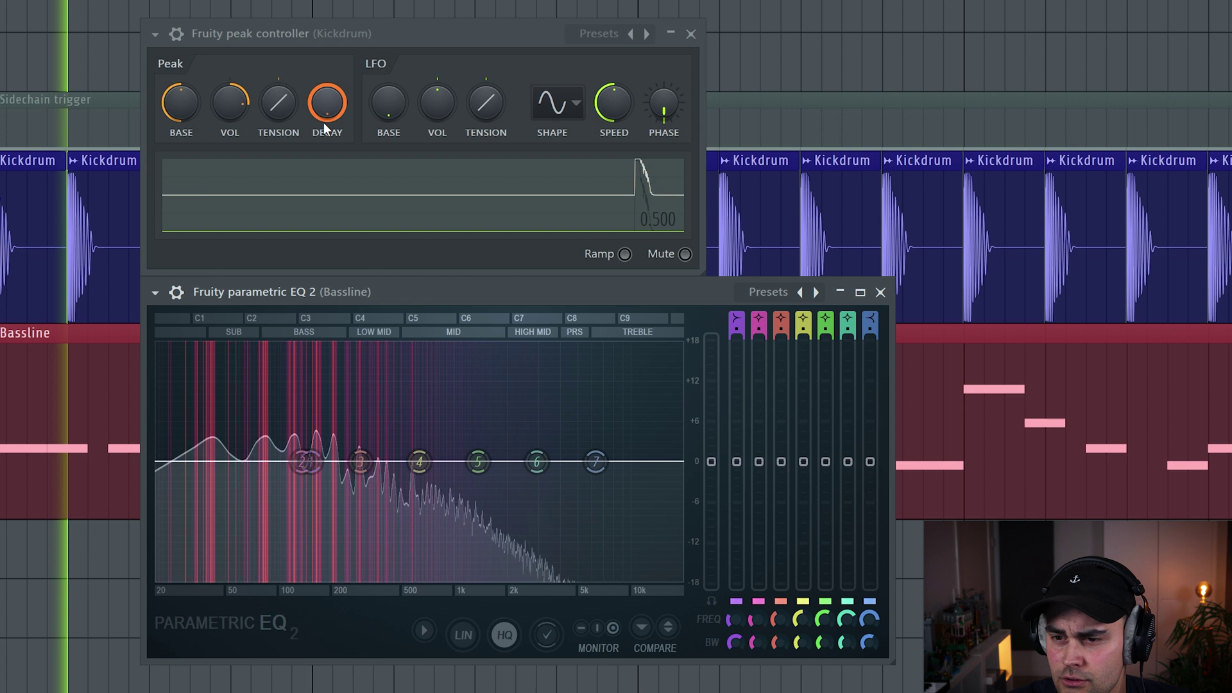
drag(312, 461, 311, 579)
drag(327, 102, 327, 128)
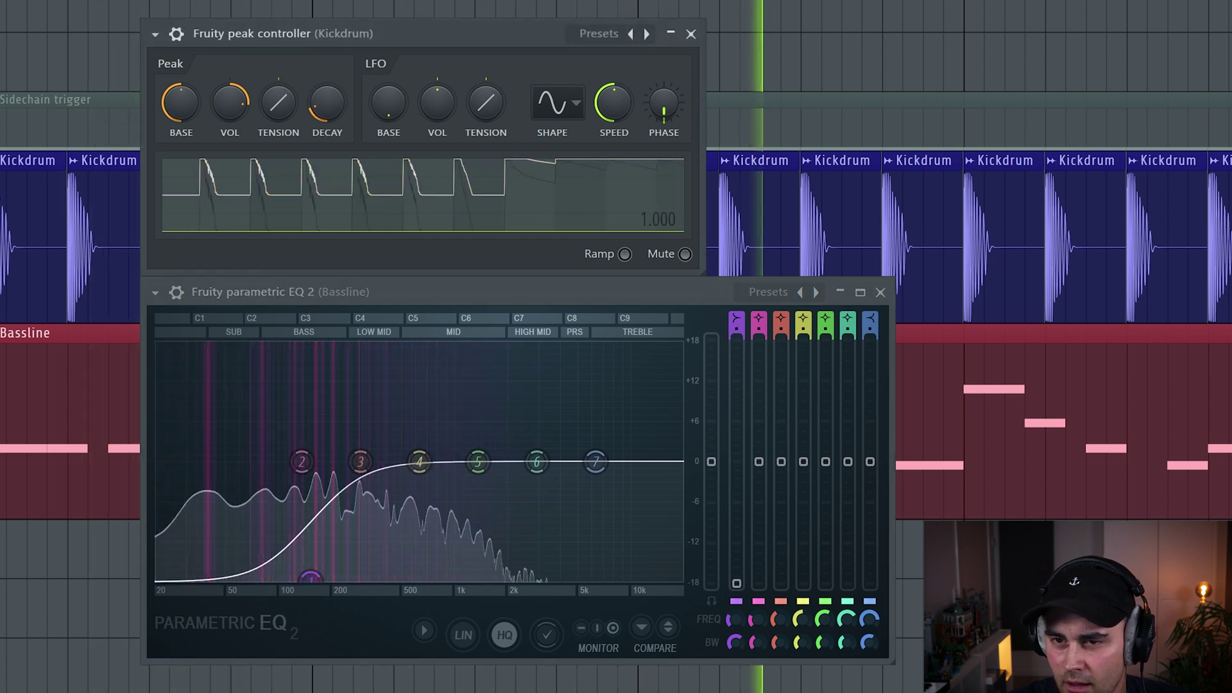
key(space)
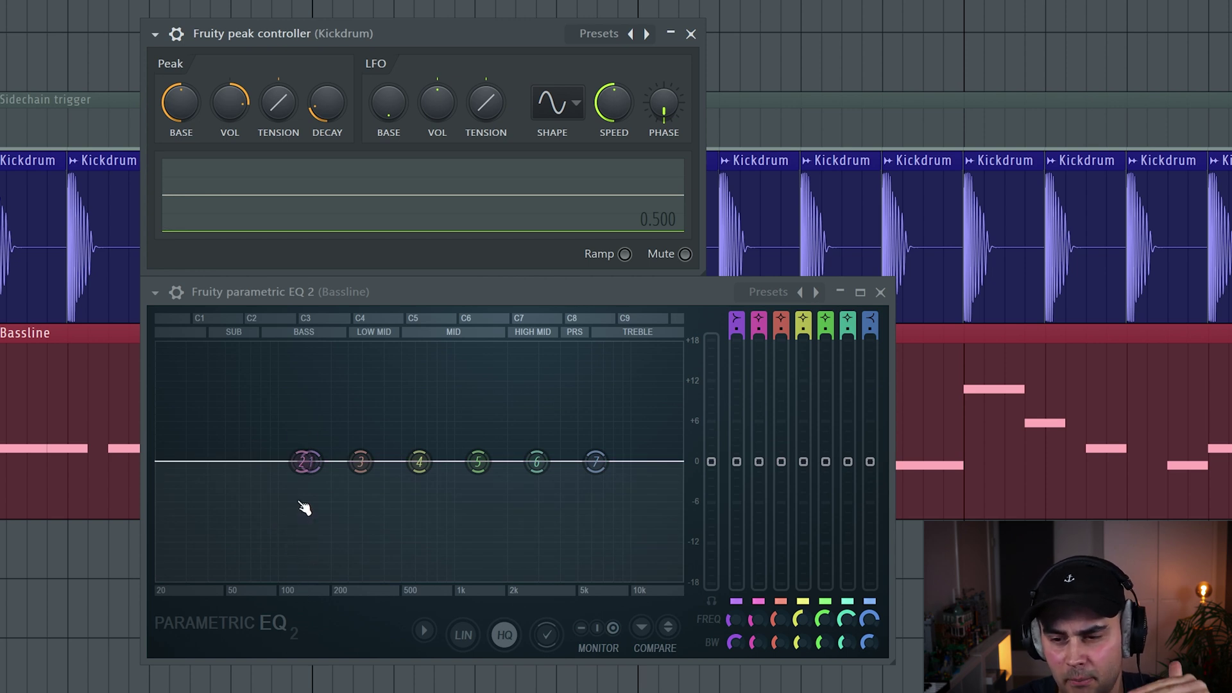
- Lengthen the peak controller's DECAY and play back to hear the new release
click(333, 104)
drag(333, 104, 333, 95)
key(space)
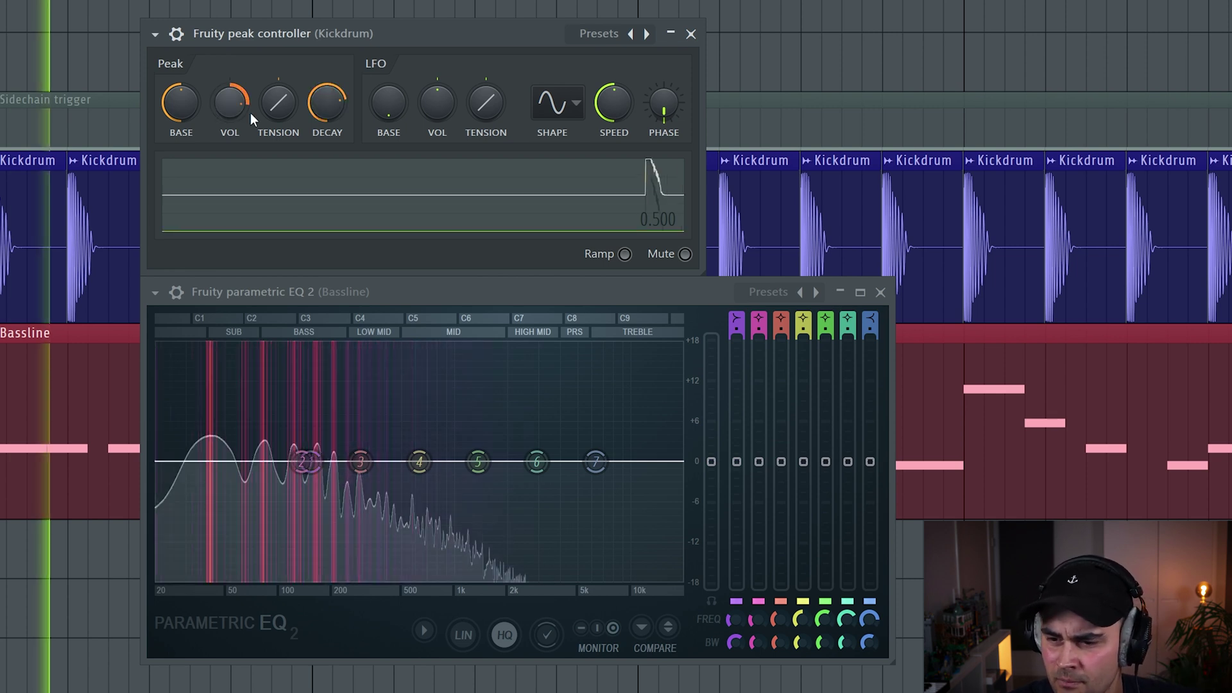
mouse_move(305, 462)
mouse_down()
mouse_move(310, 578)
mouse_move(310, 462)
mouse_up()
key(space)
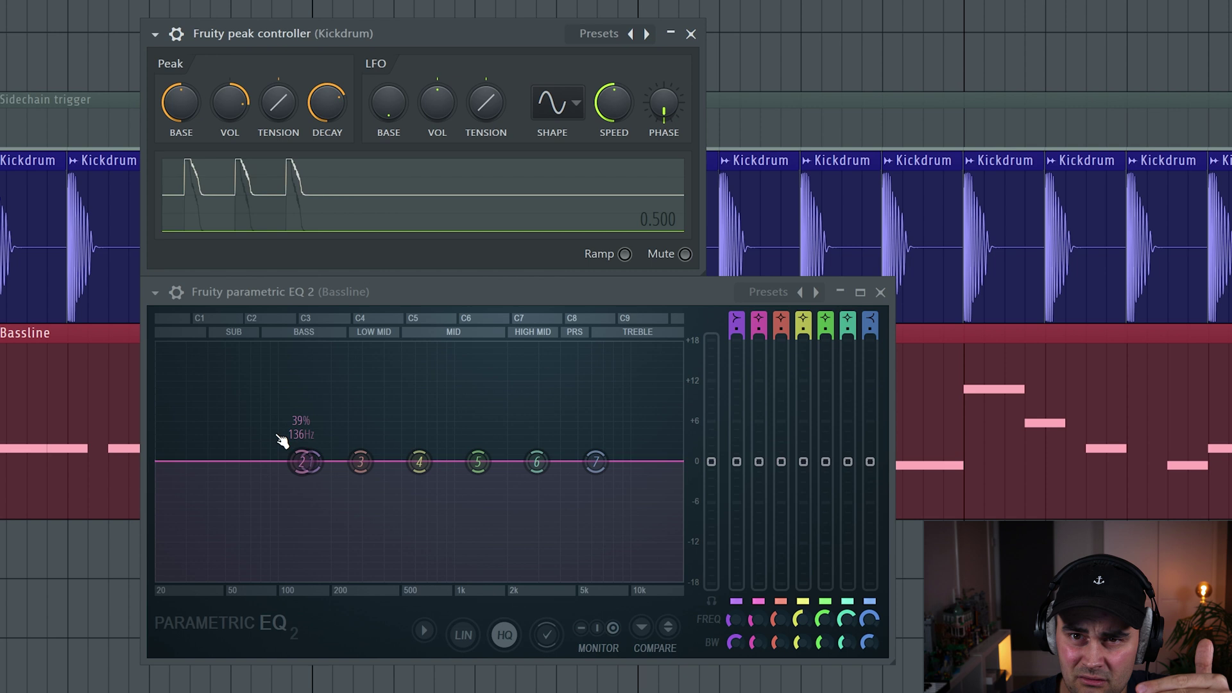
- Replay the song, pulling band 1 down to about -18 dB to audition the duck
key(space)
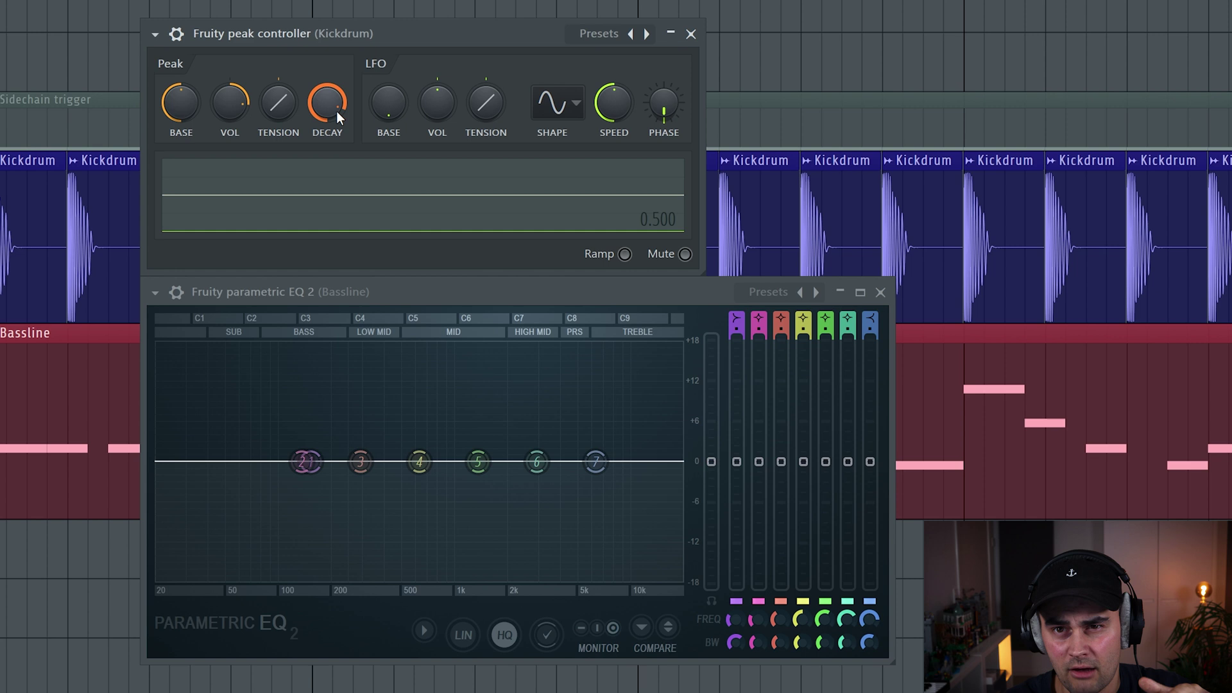
key(space)
key(space)
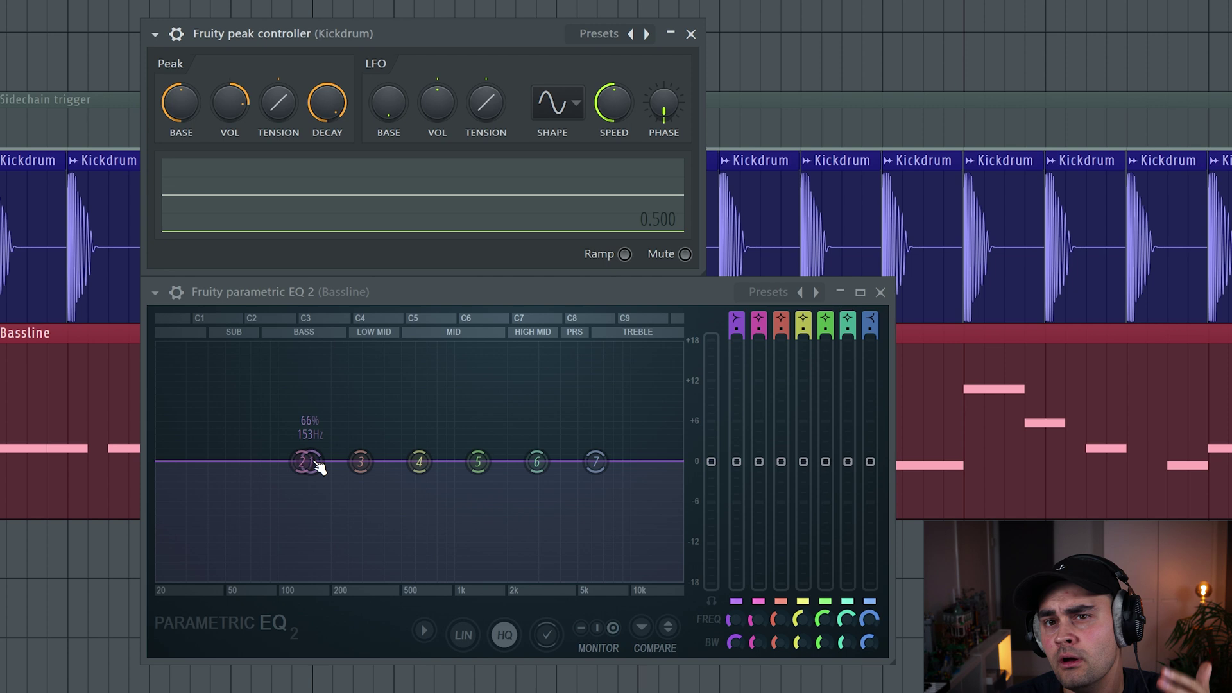
key(space)
mouse_move(315, 463)
mouse_down()
mouse_move(311, 567)
mouse_move(307, 463)
mouse_up()
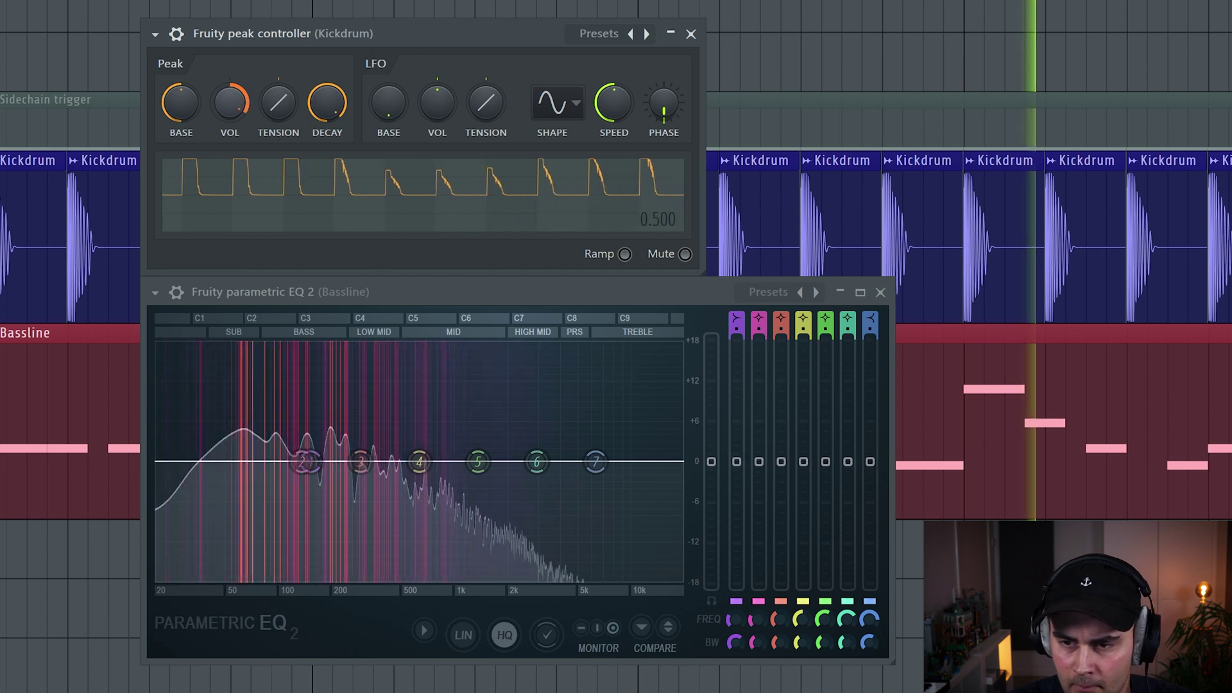
key(space)
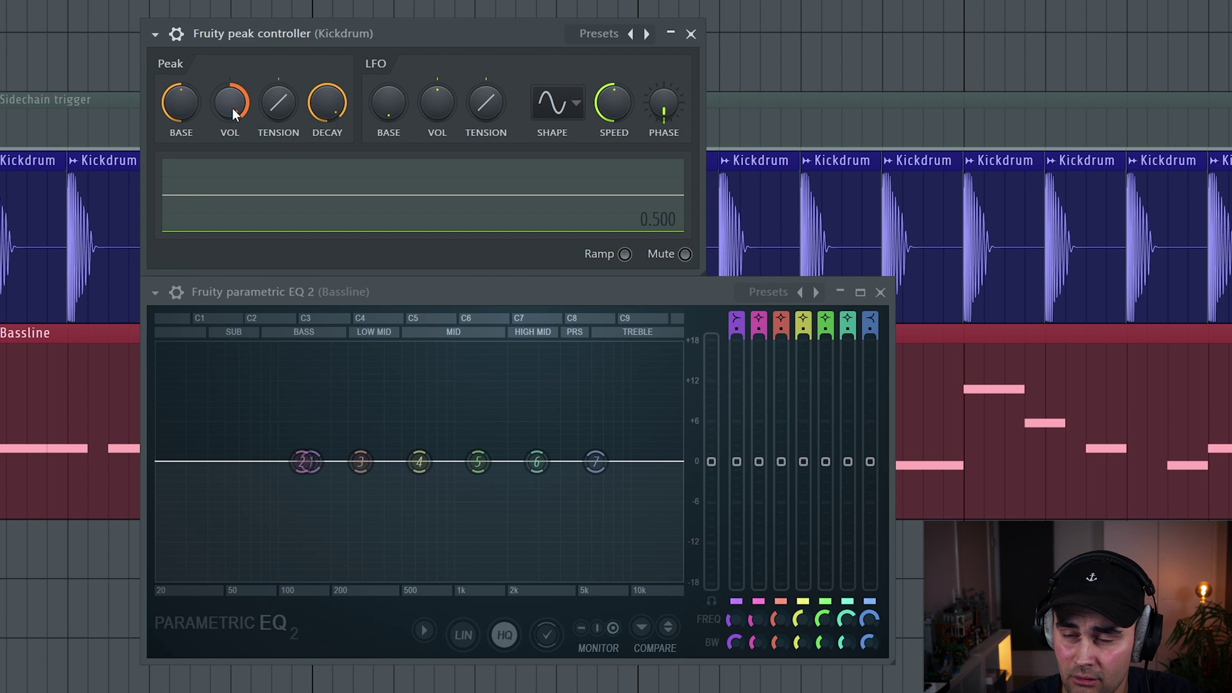
click(232, 106)
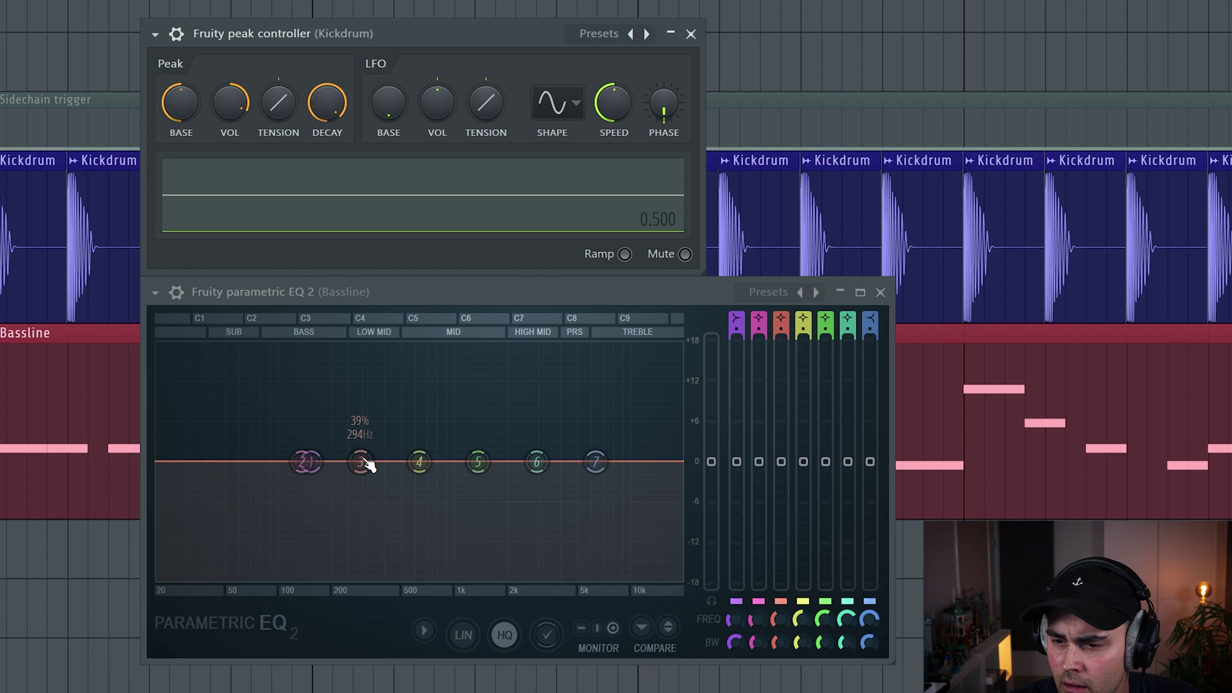
click(409, 289)
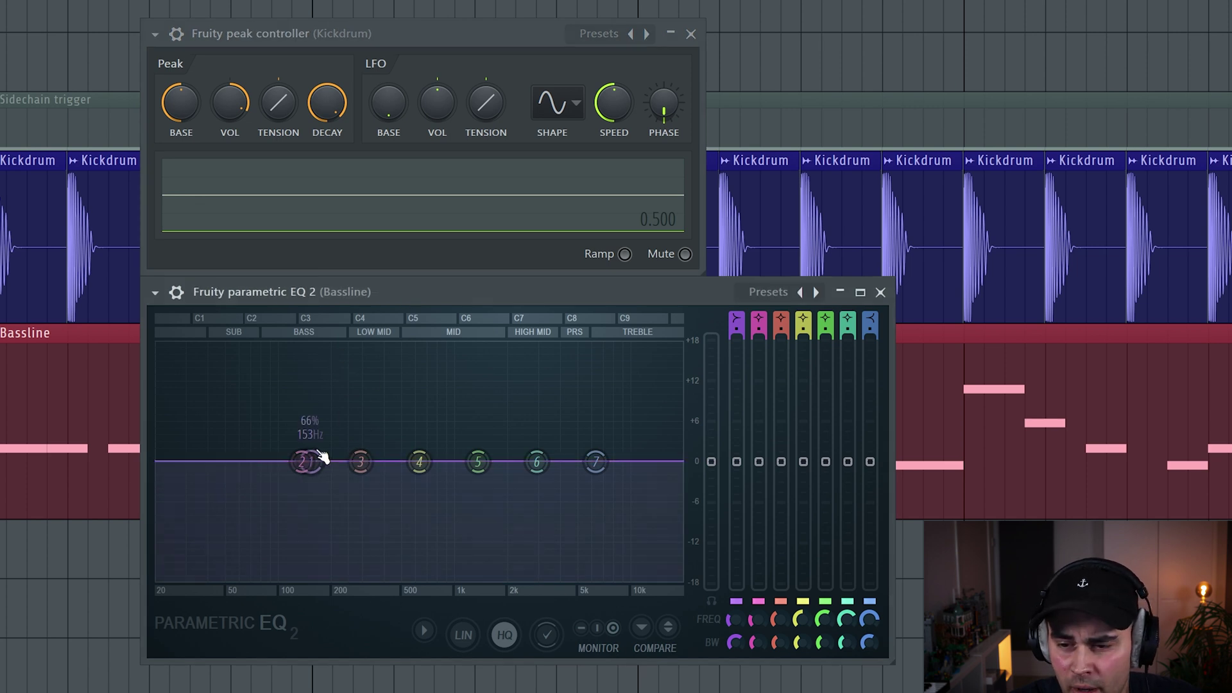
drag(738, 619, 738, 566)
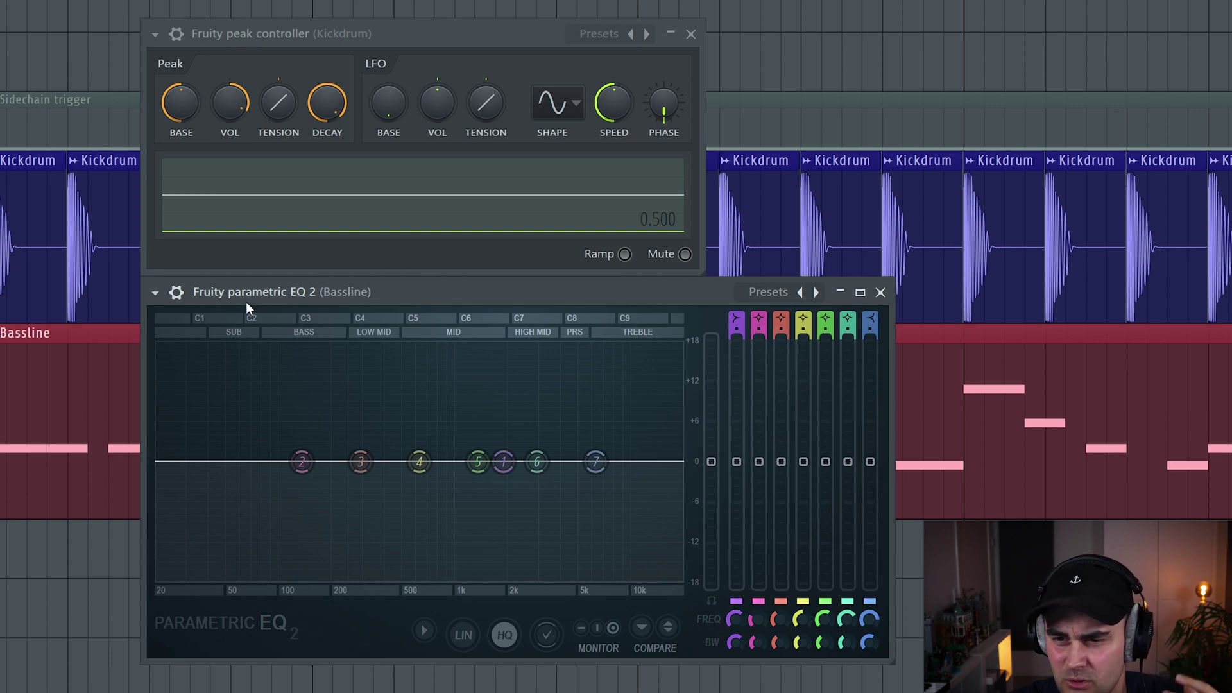
key(space)
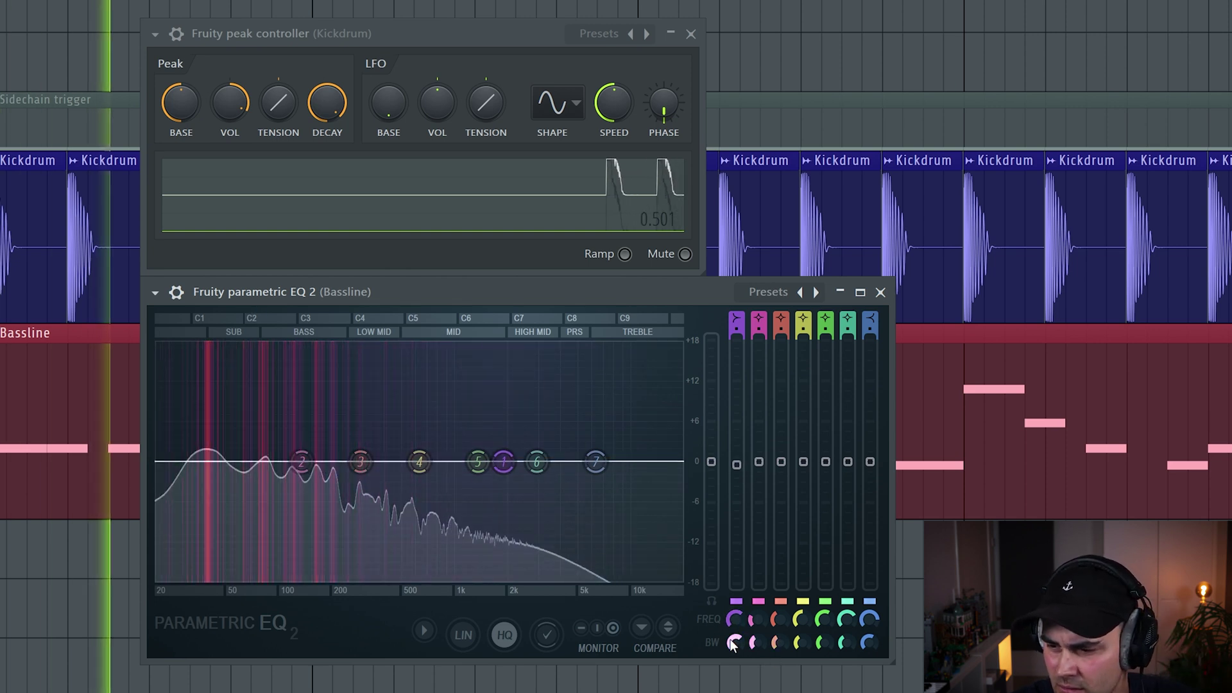
drag(735, 619, 735, 614)
mouse_move(592, 461)
mouse_down()
mouse_move(610, 514)
mouse_move(589, 576)
mouse_move(592, 462)
mouse_up()
key(space)
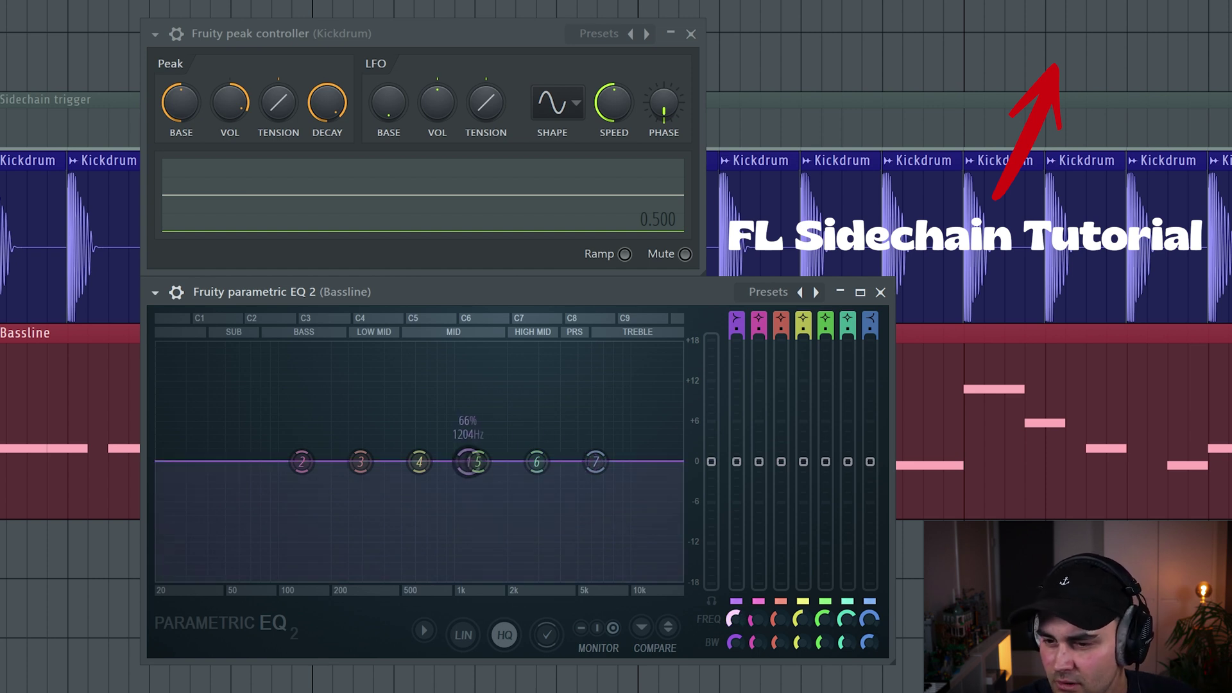
mouse_move(303, 462)
mouse_down()
mouse_move(289, 462)
mouse_move(306, 462)
mouse_up()
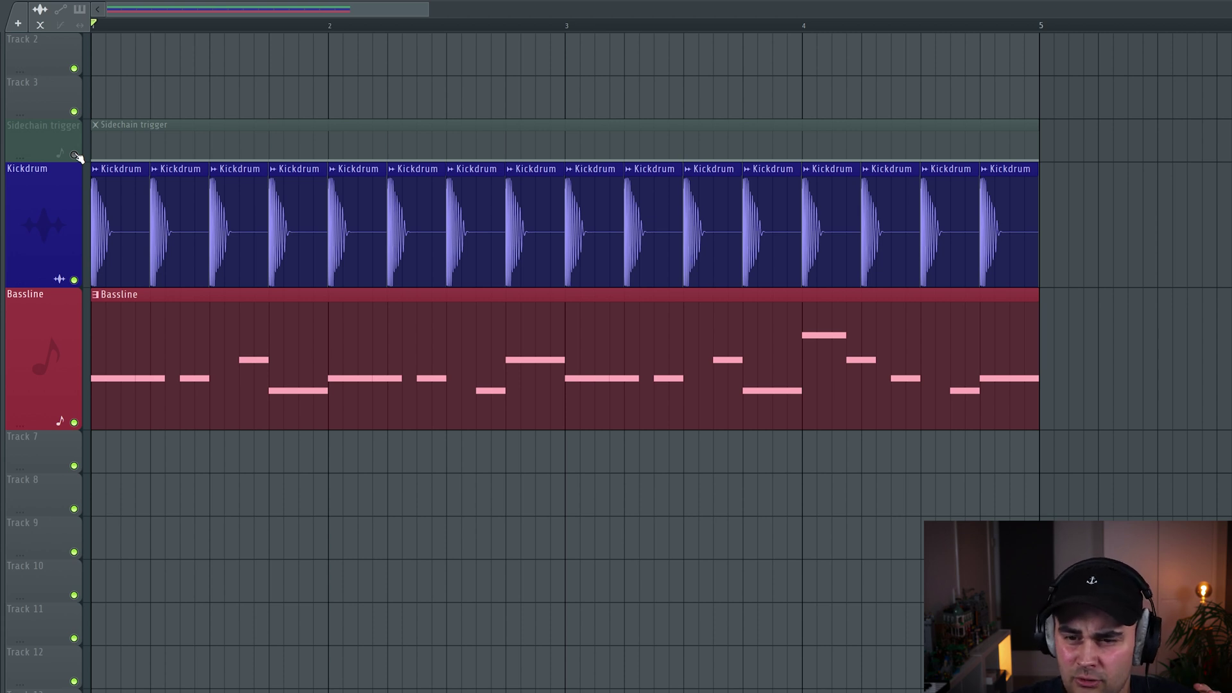
- Unmute and solo the Sidechain trigger track and view its notes in the piano roll
click(73, 154)
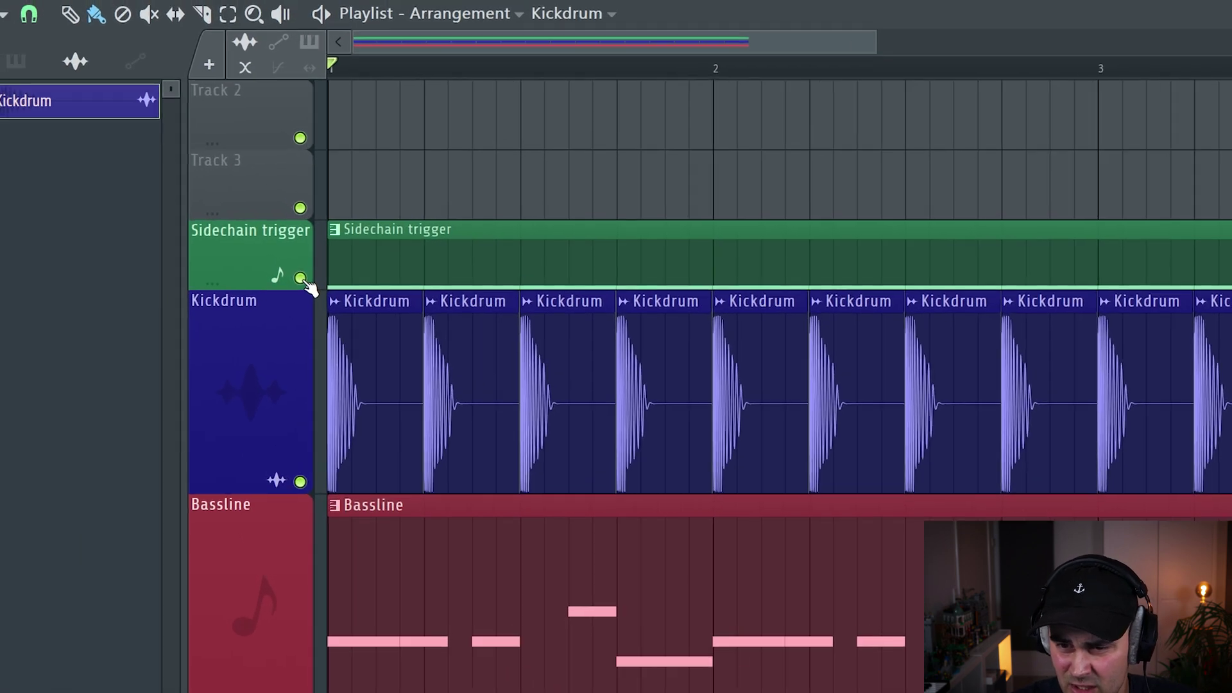
ctrl+click(74, 154)
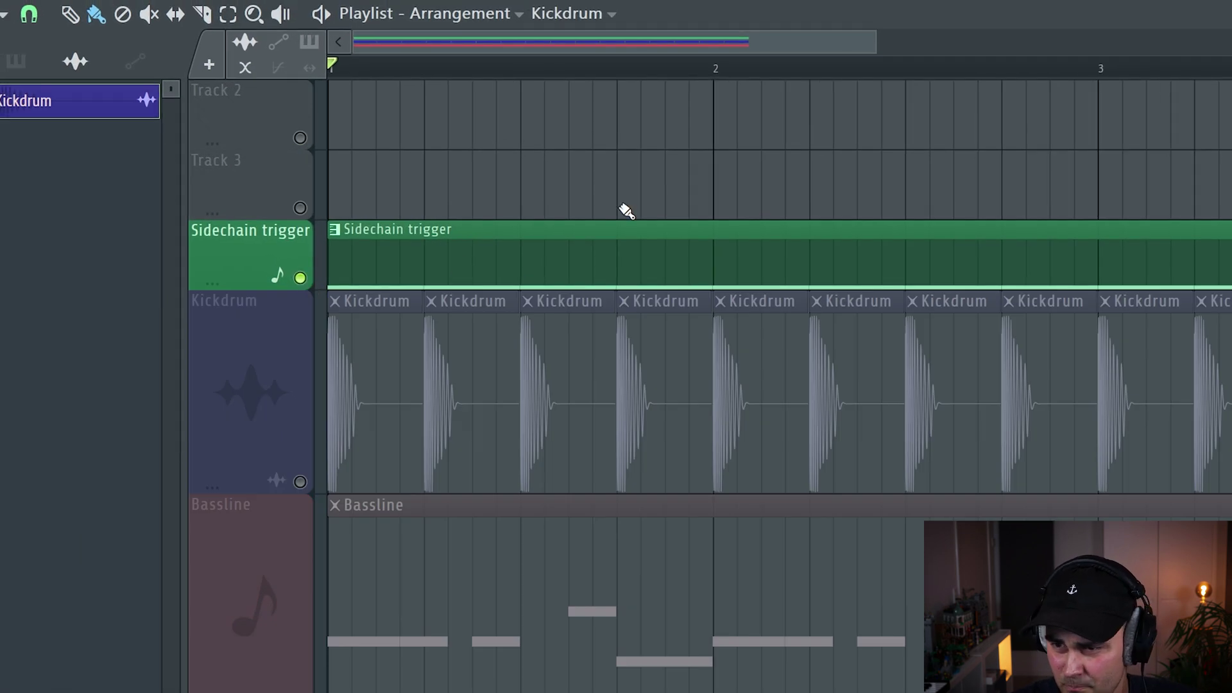
double_click(610, 244)
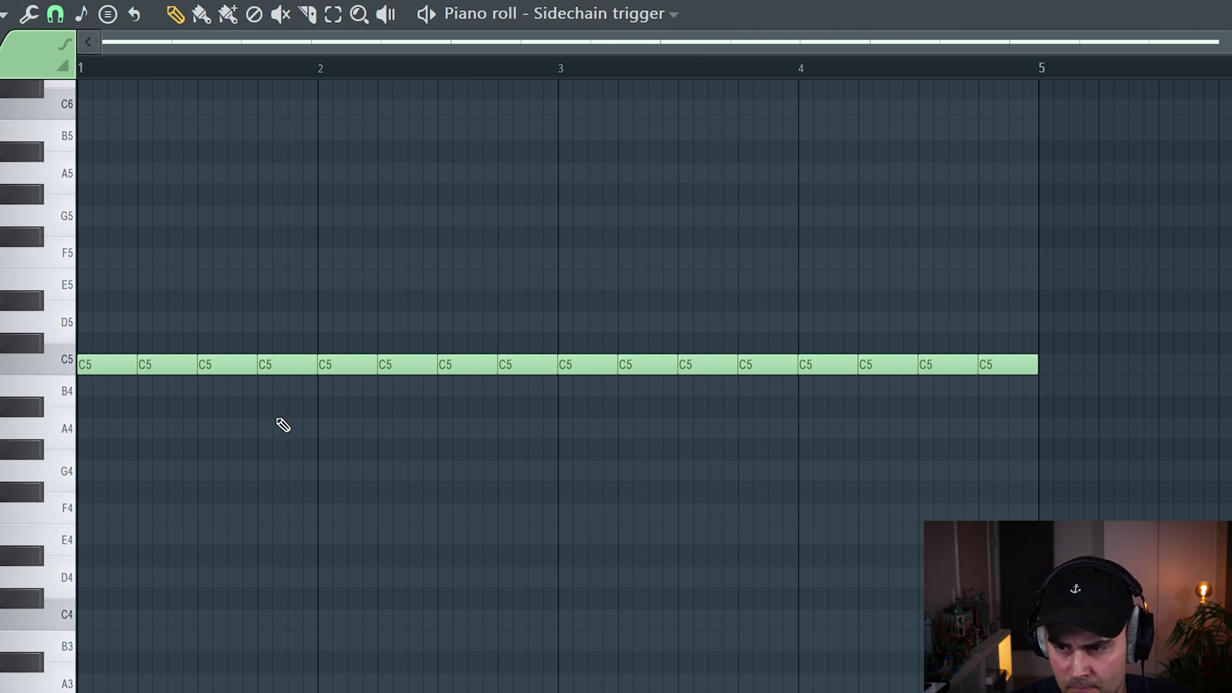
- Check the Sidechain trigger's RIM2.wav Sampler in the Channel rack, then bring up the Mixer
key(F5)
key(F6)
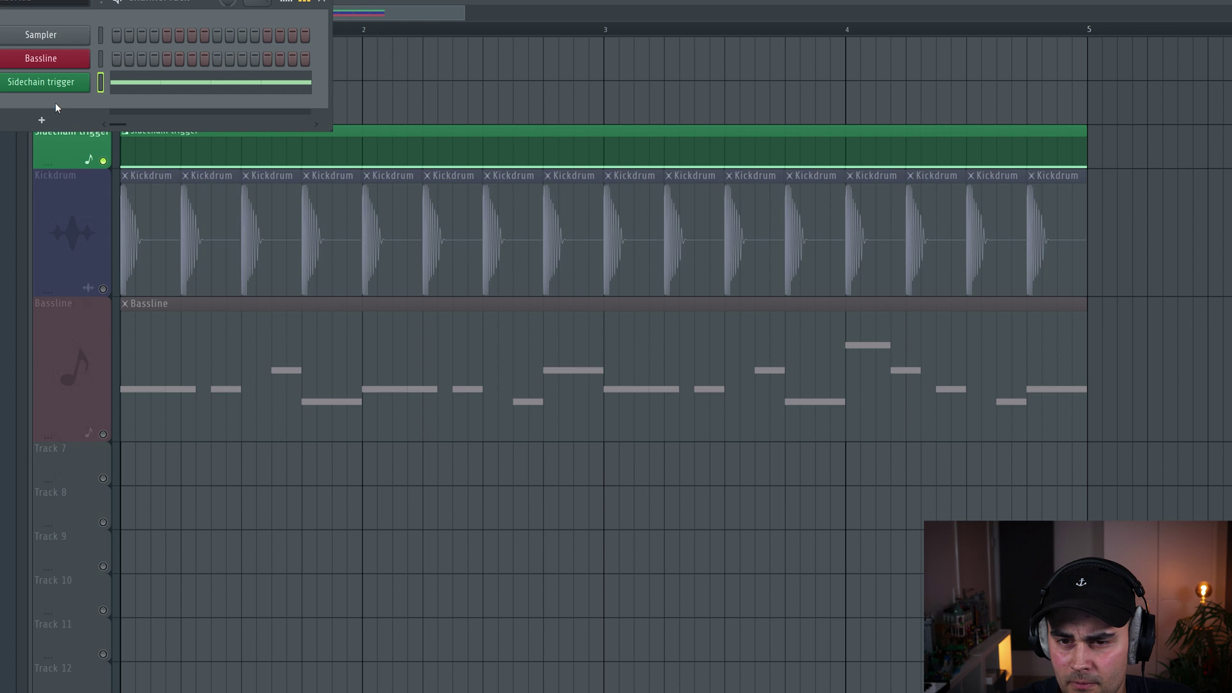
click(23, 86)
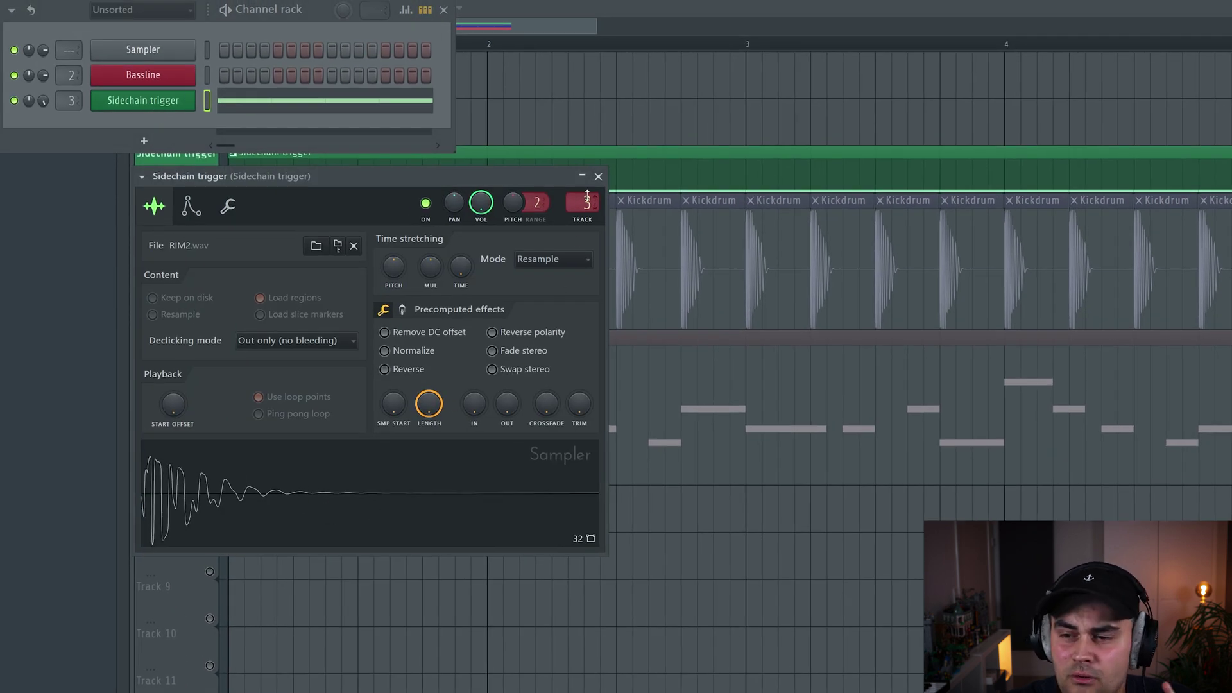
key(F9)
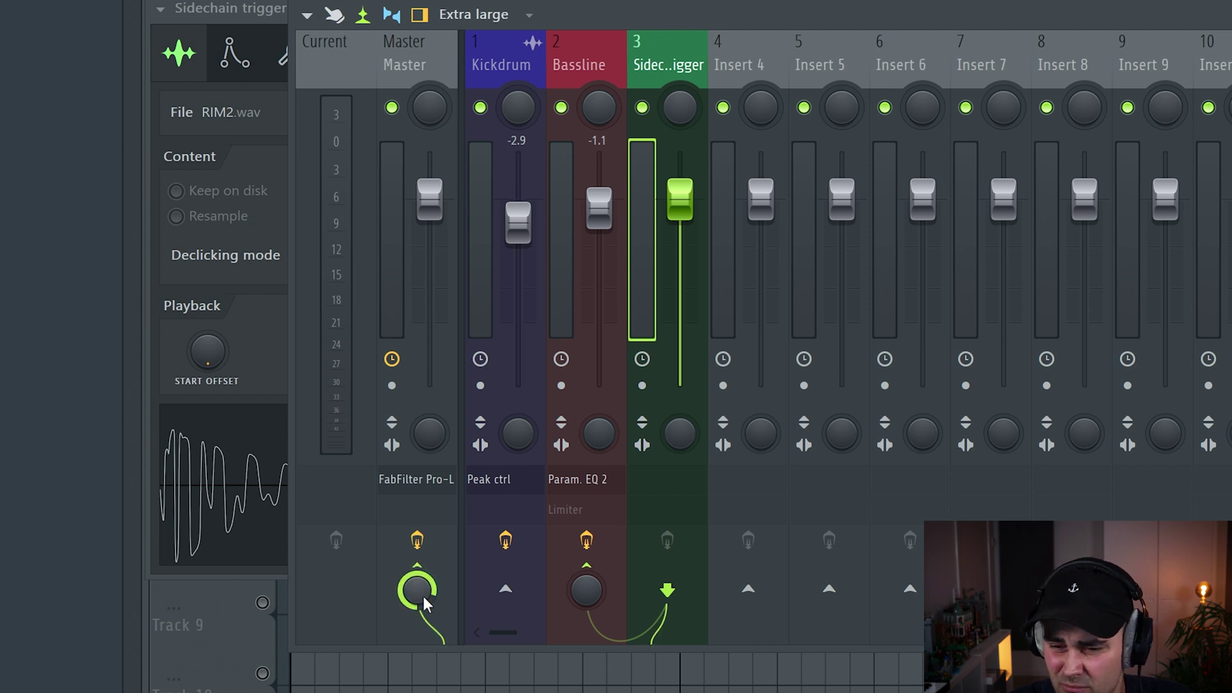
- Close the Sampler and sidechain the trigger's insert 3 into the Bassline insert
click(261, 495)
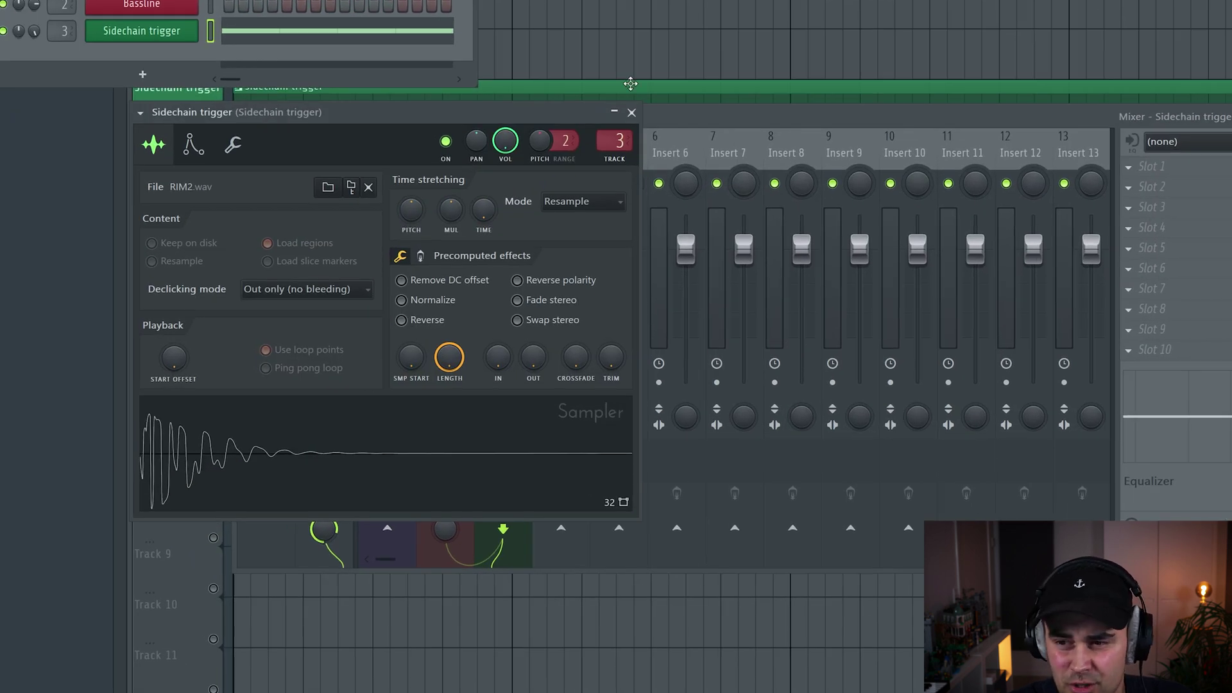
click(631, 112)
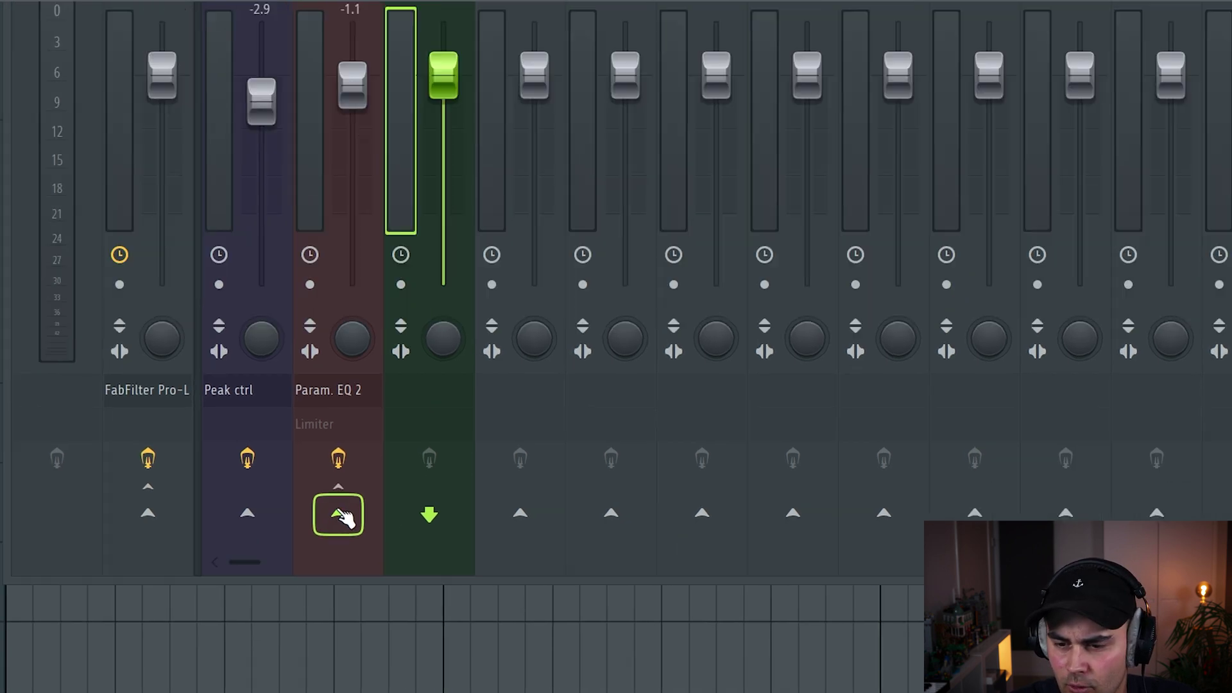
right_click(320, 603)
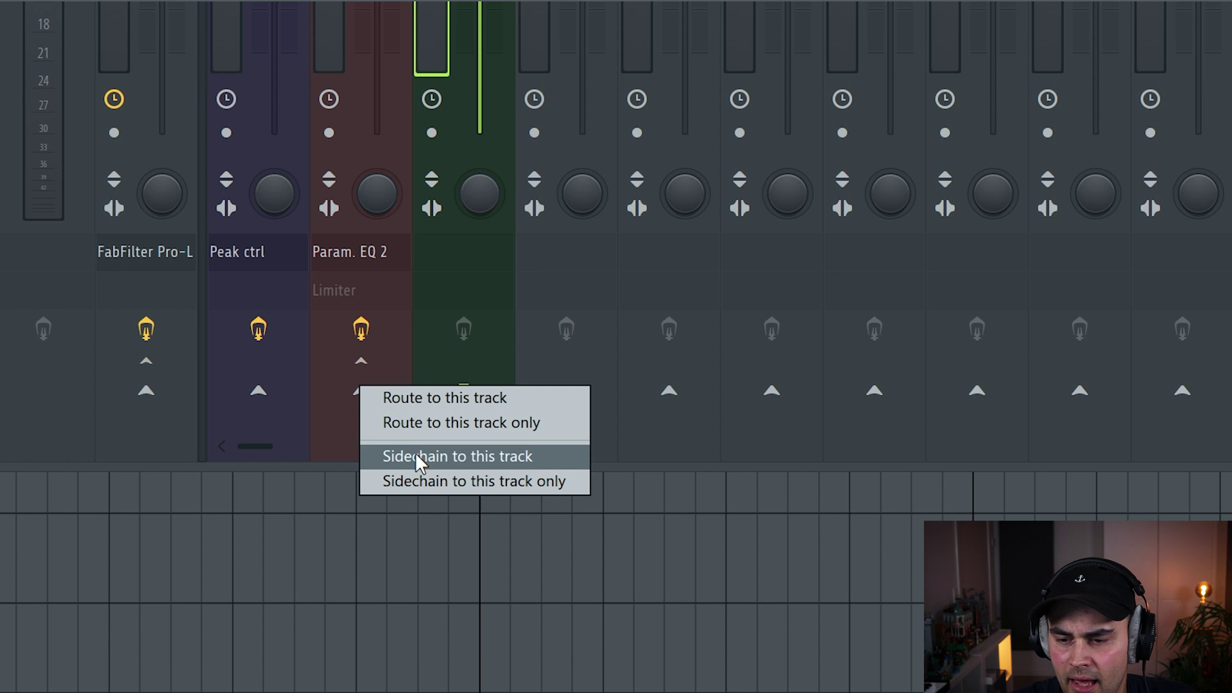
click(418, 455)
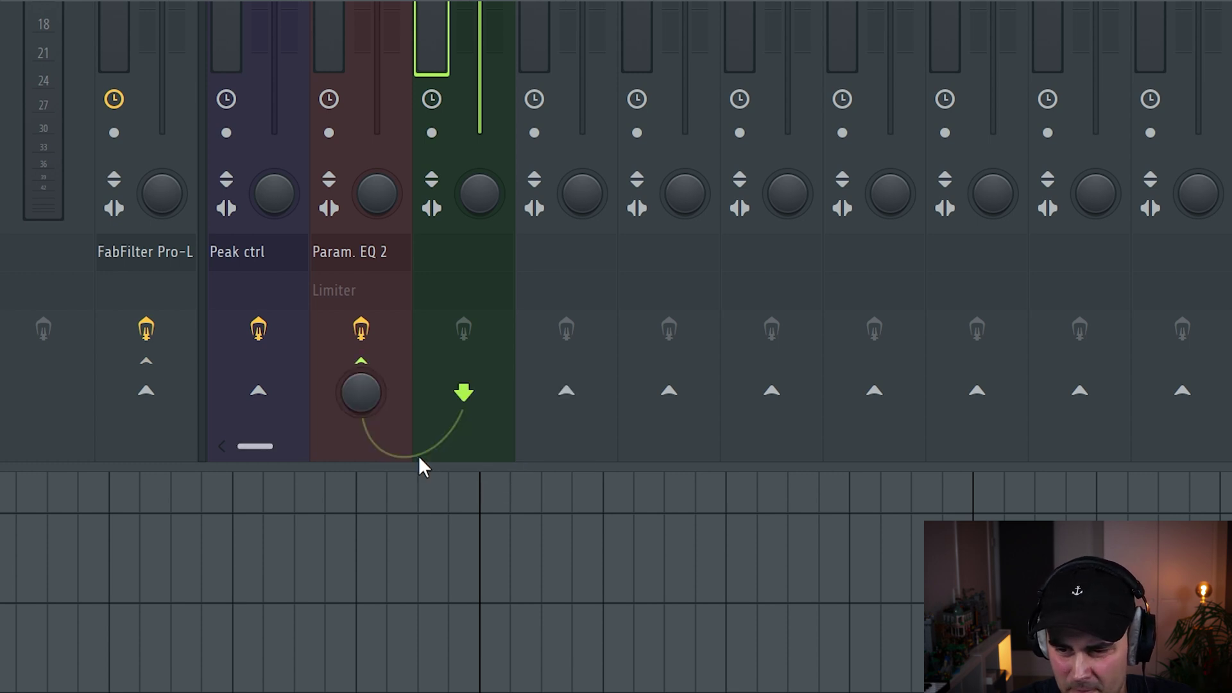
- Open the Bassline's Fruity Limiter window and place it over the mixer
click(317, 78)
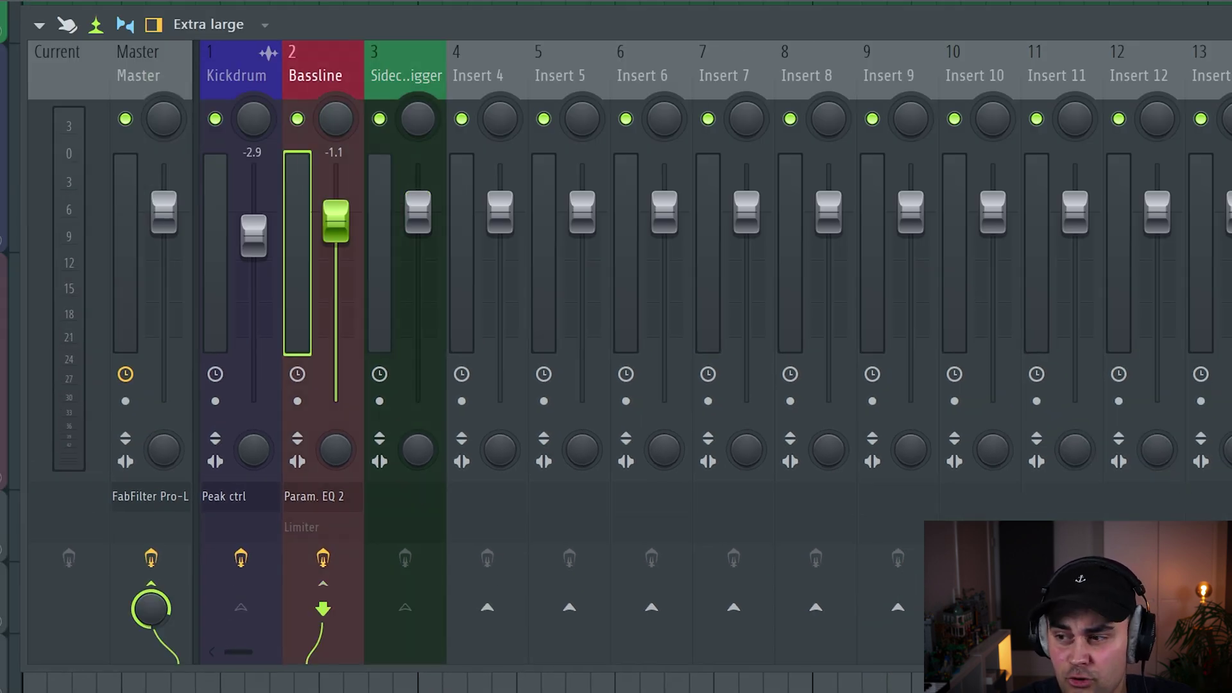
click(314, 496)
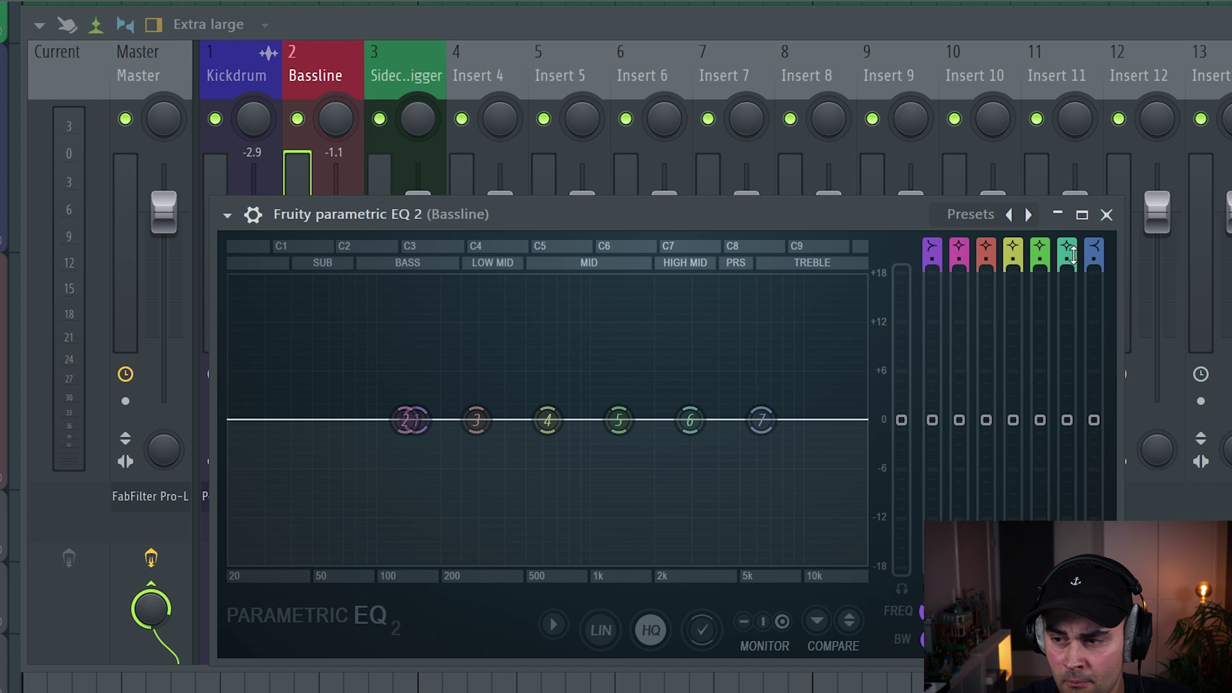
click(1106, 214)
click(936, 126)
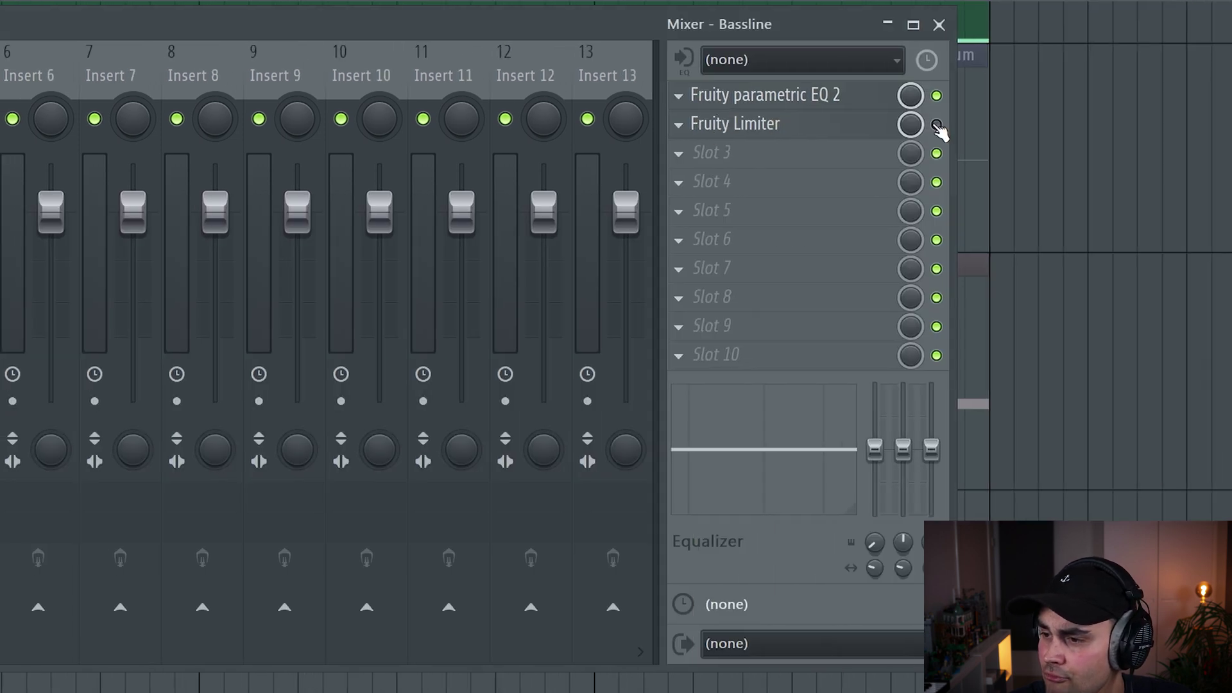
click(936, 125)
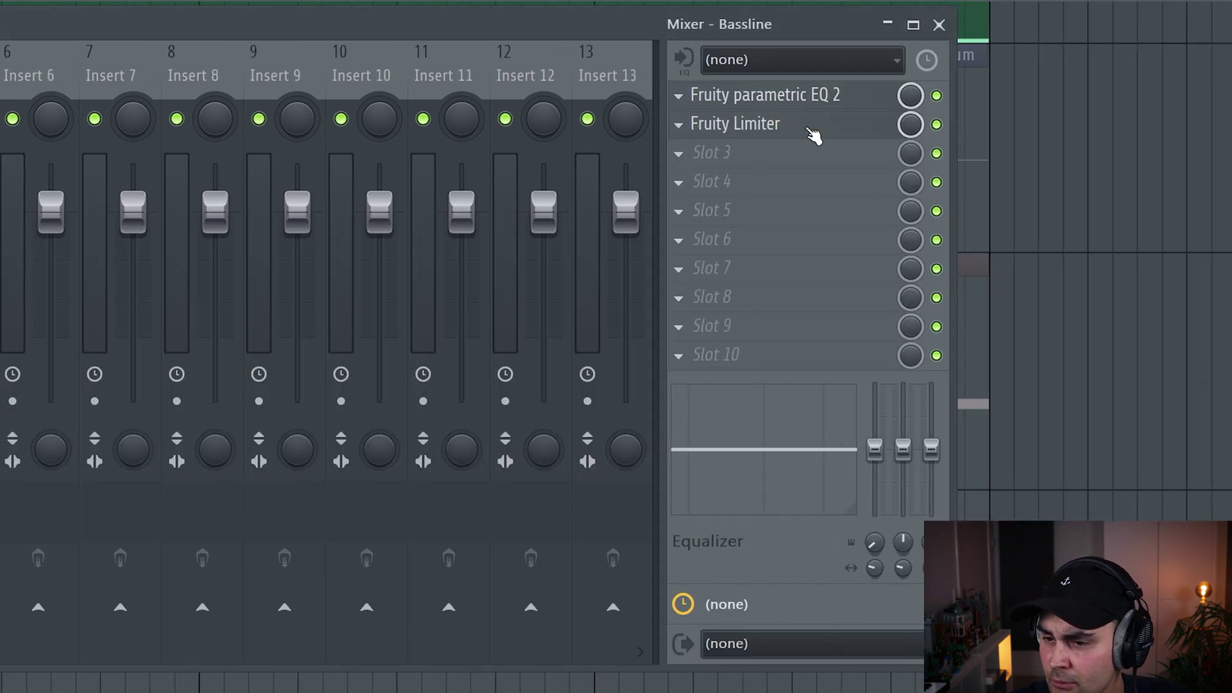
click(810, 132)
drag(6, 53, 145, 85)
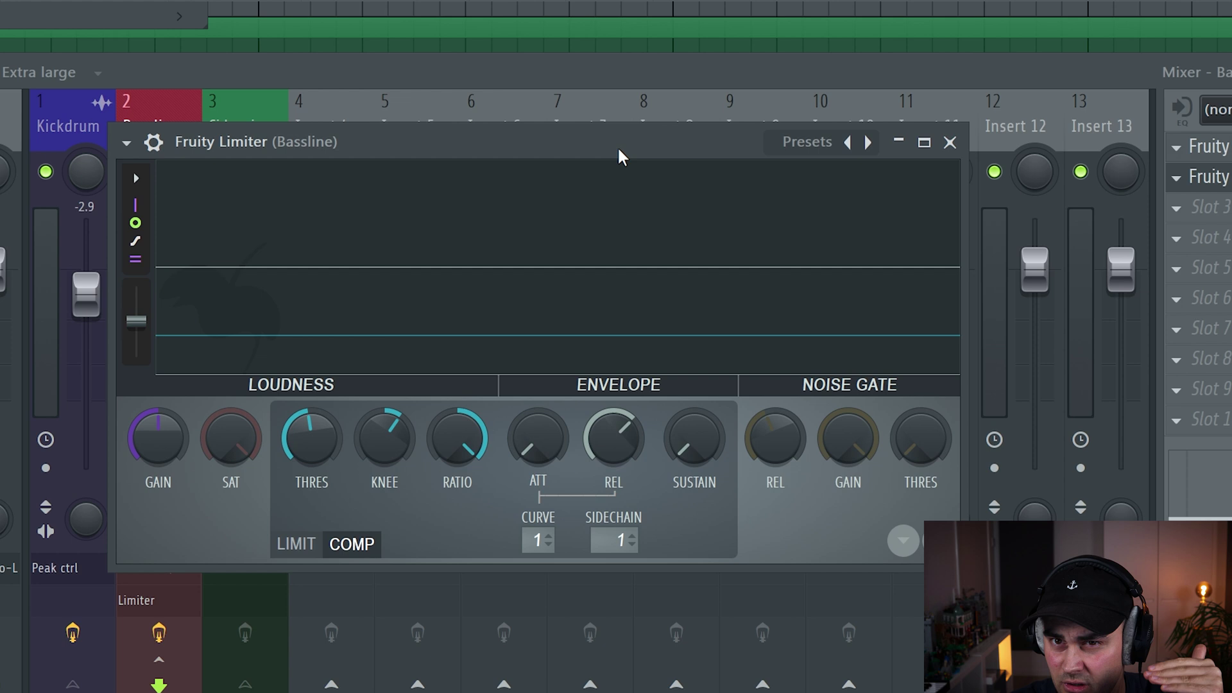
- Keep the Bassline's Fruity Limiter in COMP mode and set its SIDECHAIN input to 2 (Sidechain trigger)
click(612, 536)
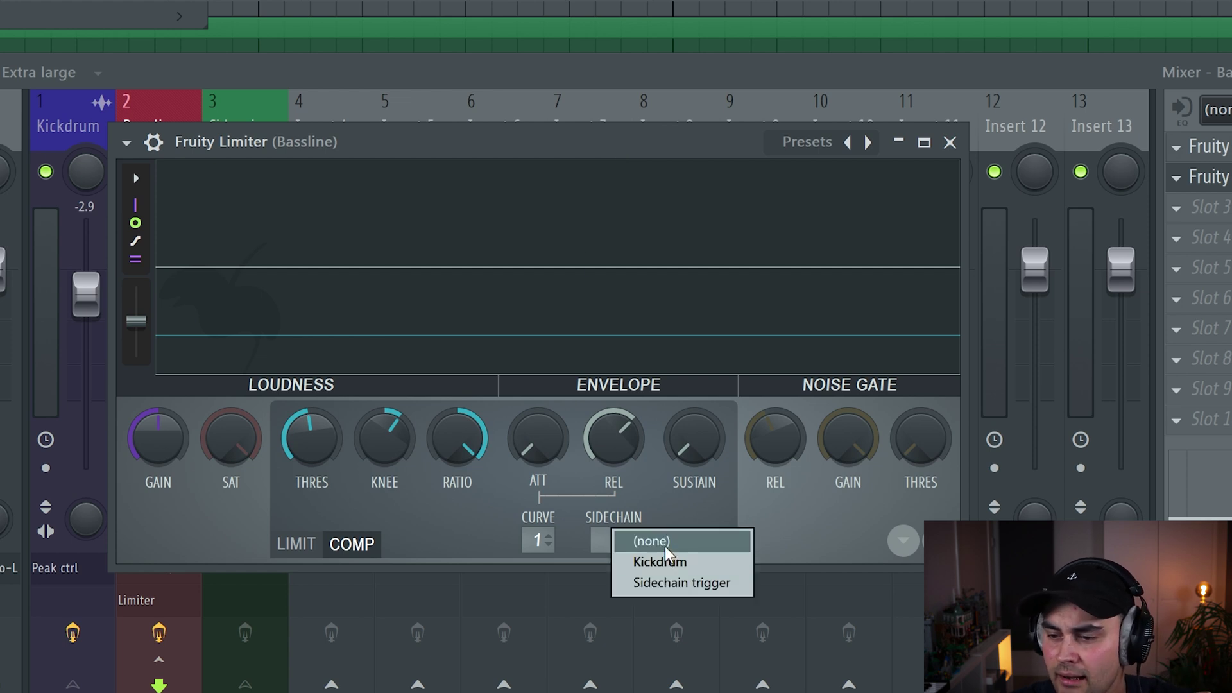
key(Down)
key(Return)
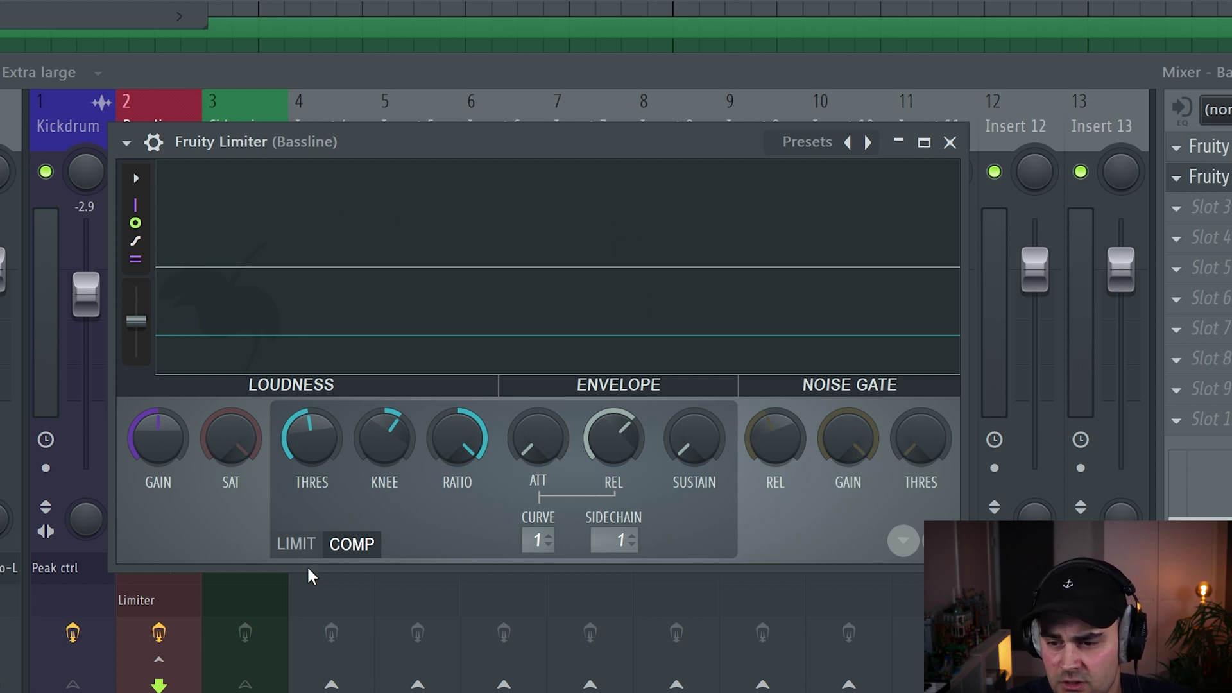
click(309, 545)
click(371, 552)
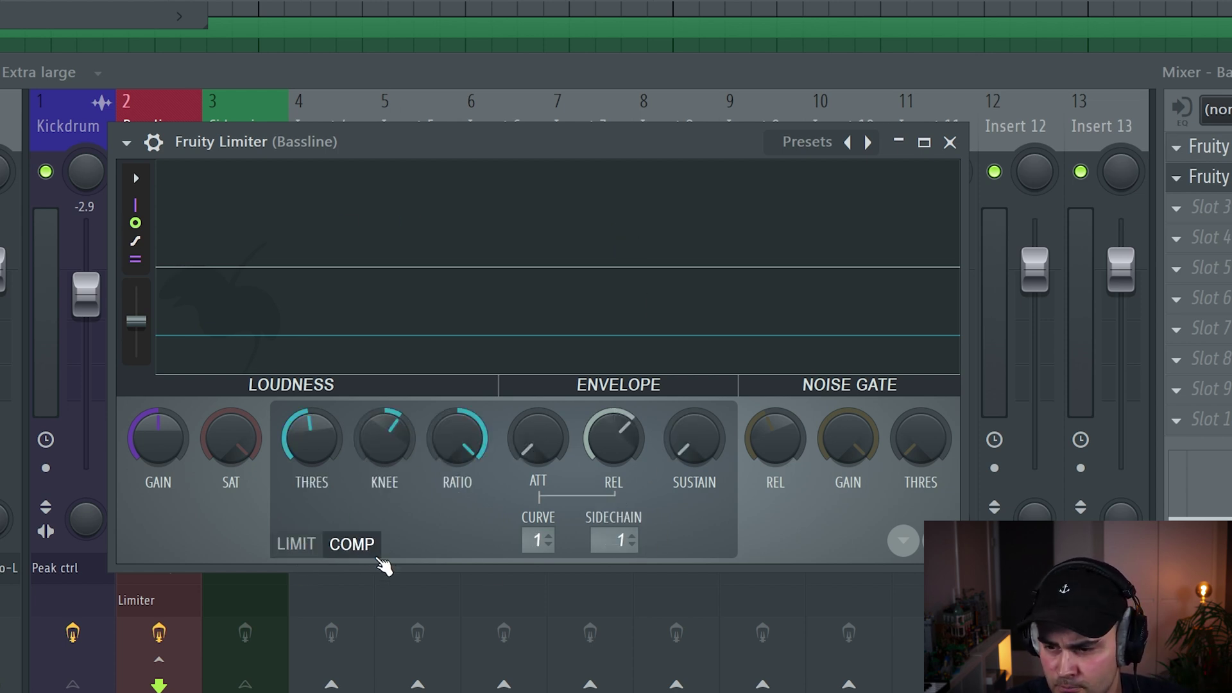
click(615, 536)
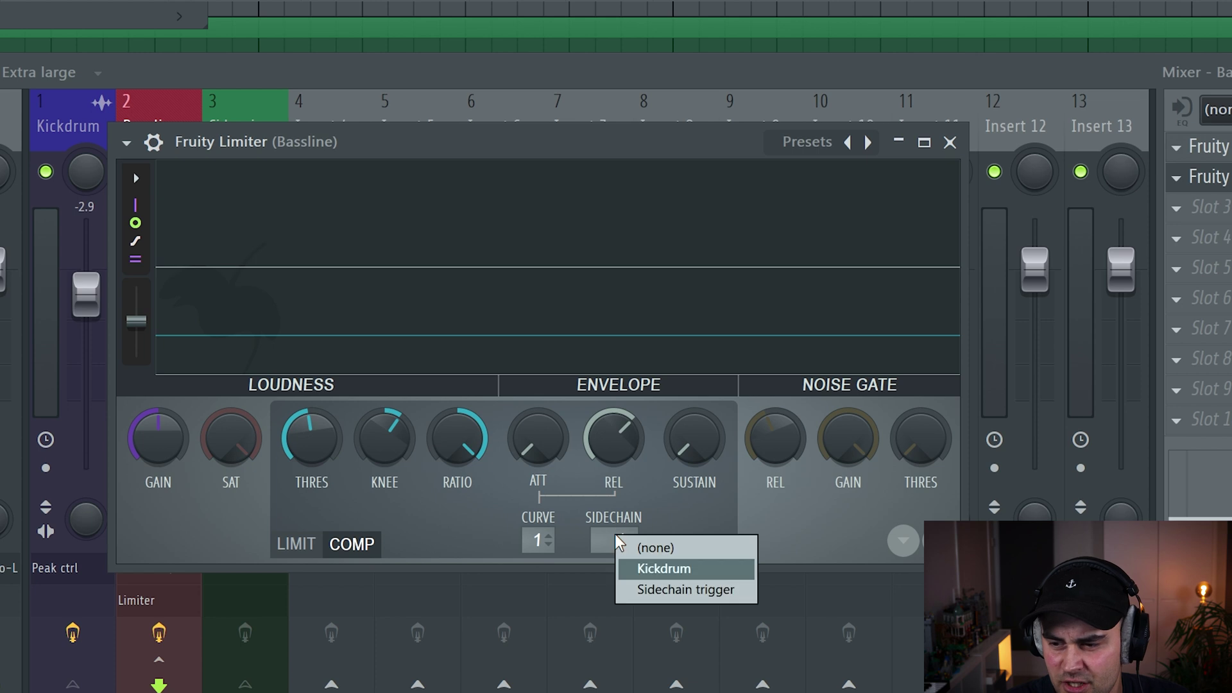
click(659, 590)
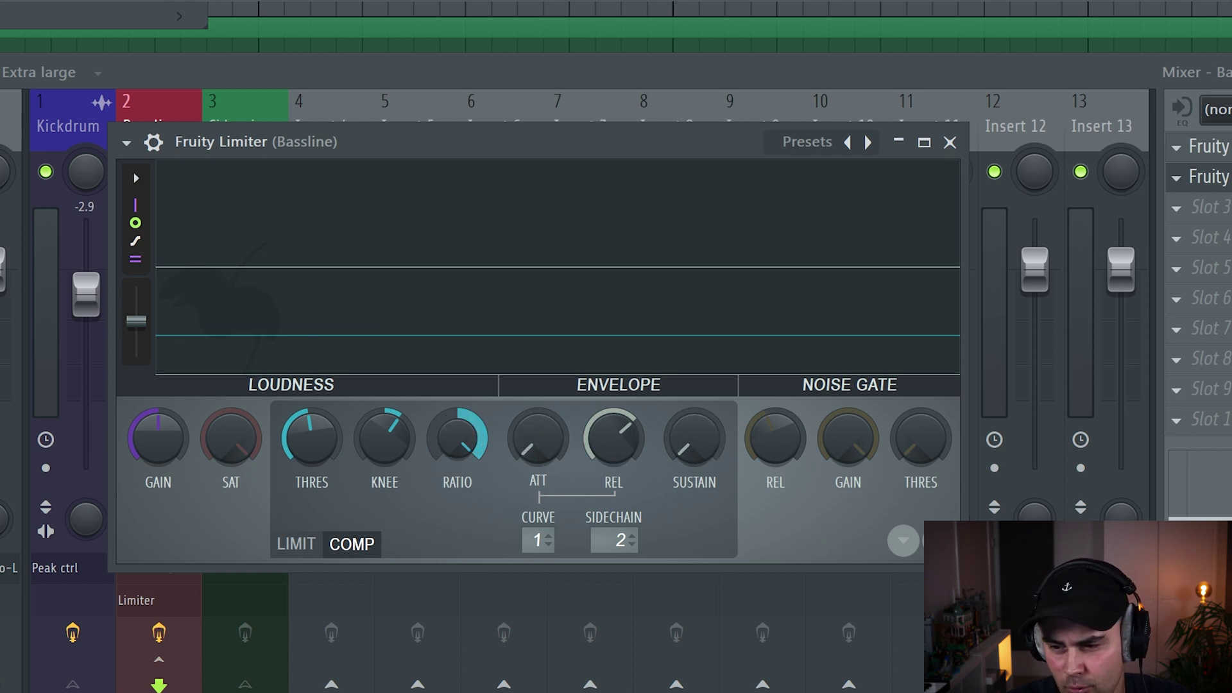
- During playback, lower the limiter's THRES and raise its REL so the Bassline ducks
drag(375, 442, 375, 443)
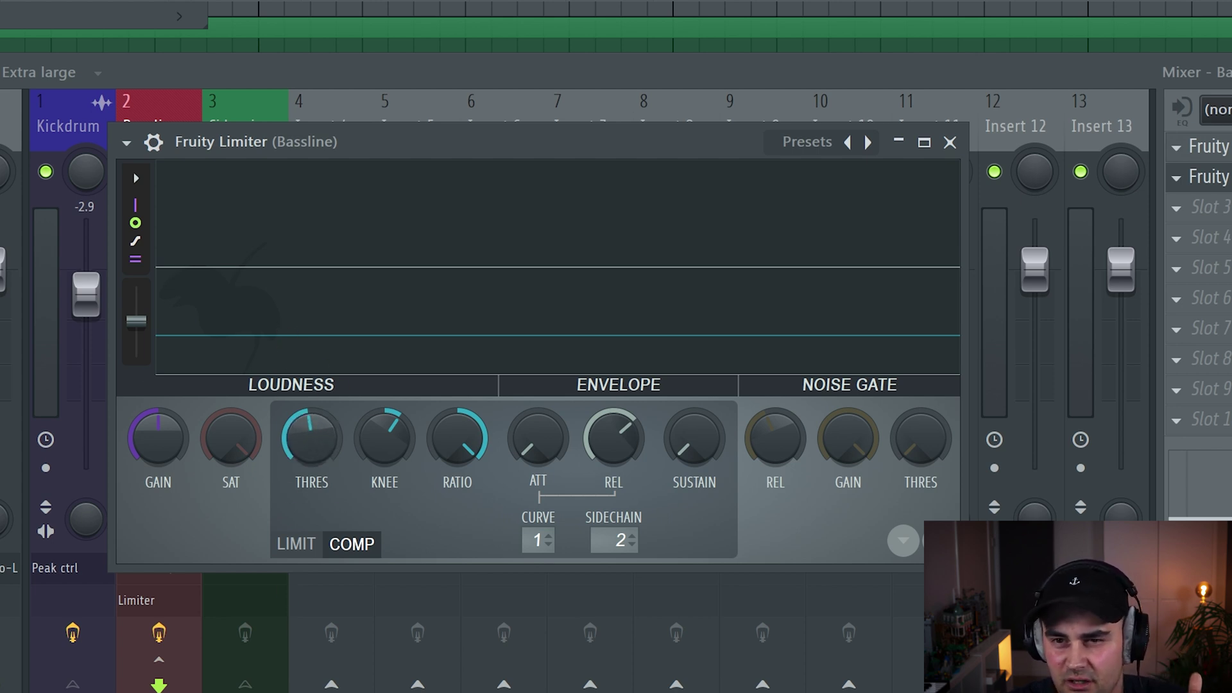
key(space)
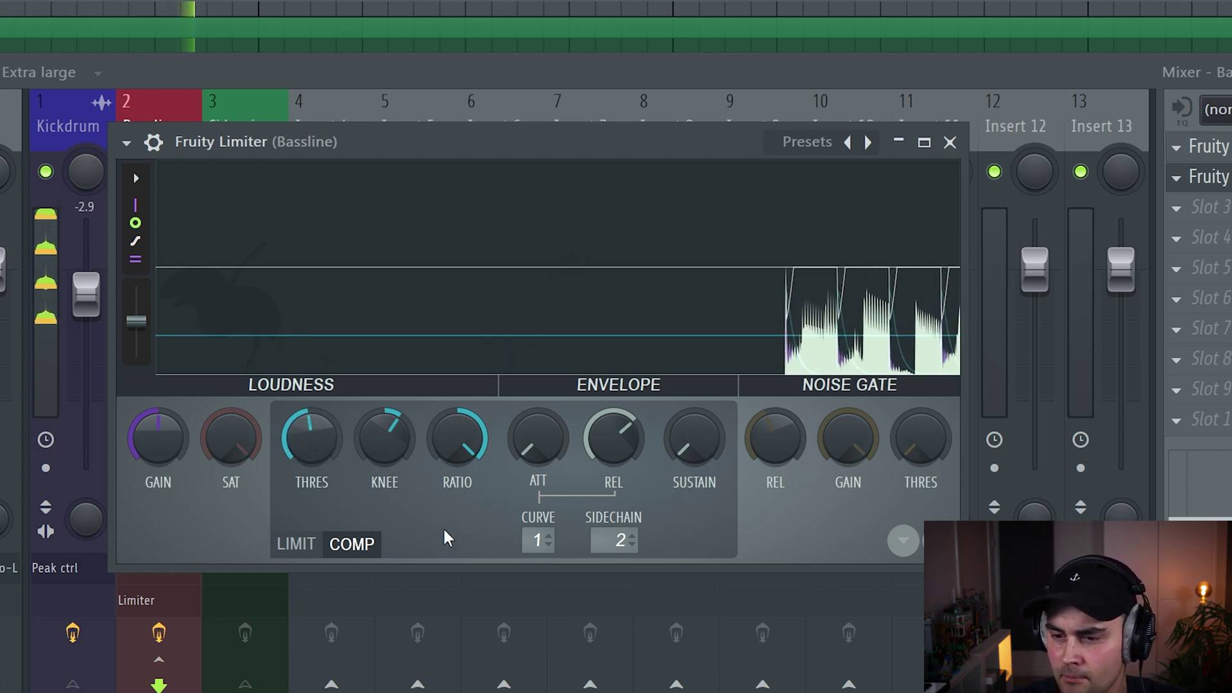
mouse_move(311, 438)
mouse_down()
mouse_move(312, 494)
mouse_move(312, 455)
mouse_up()
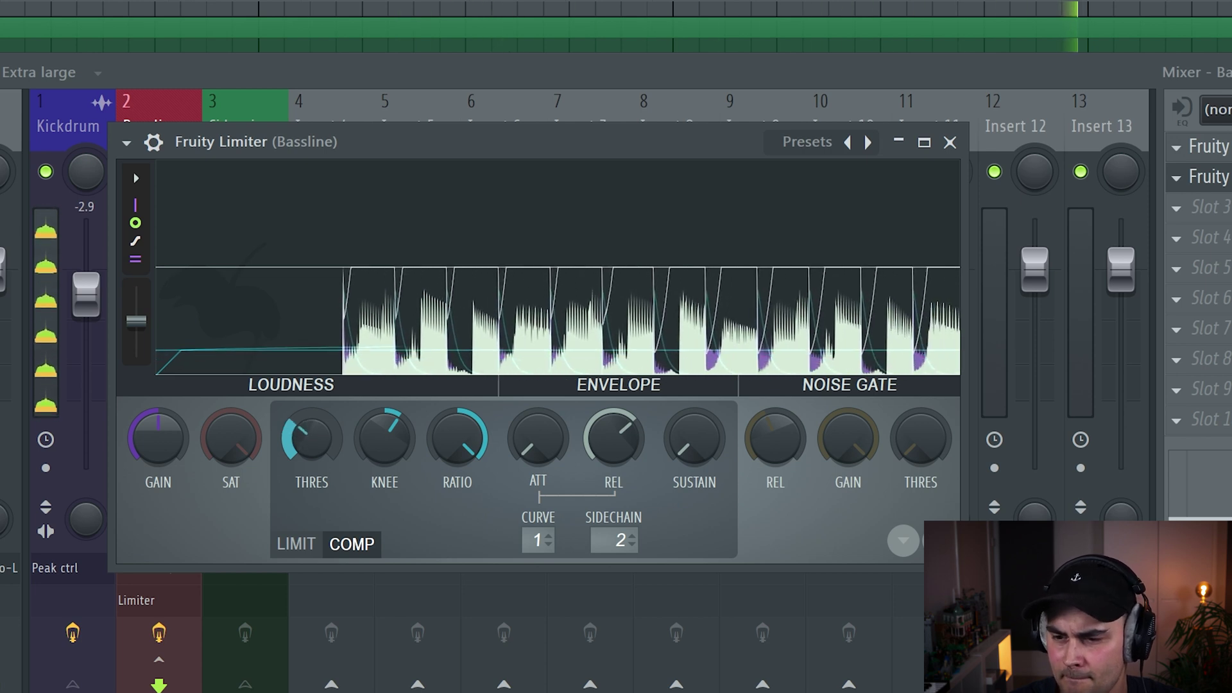
mouse_move(608, 468)
mouse_down()
mouse_move(609, 449)
mouse_move(609, 466)
mouse_up()
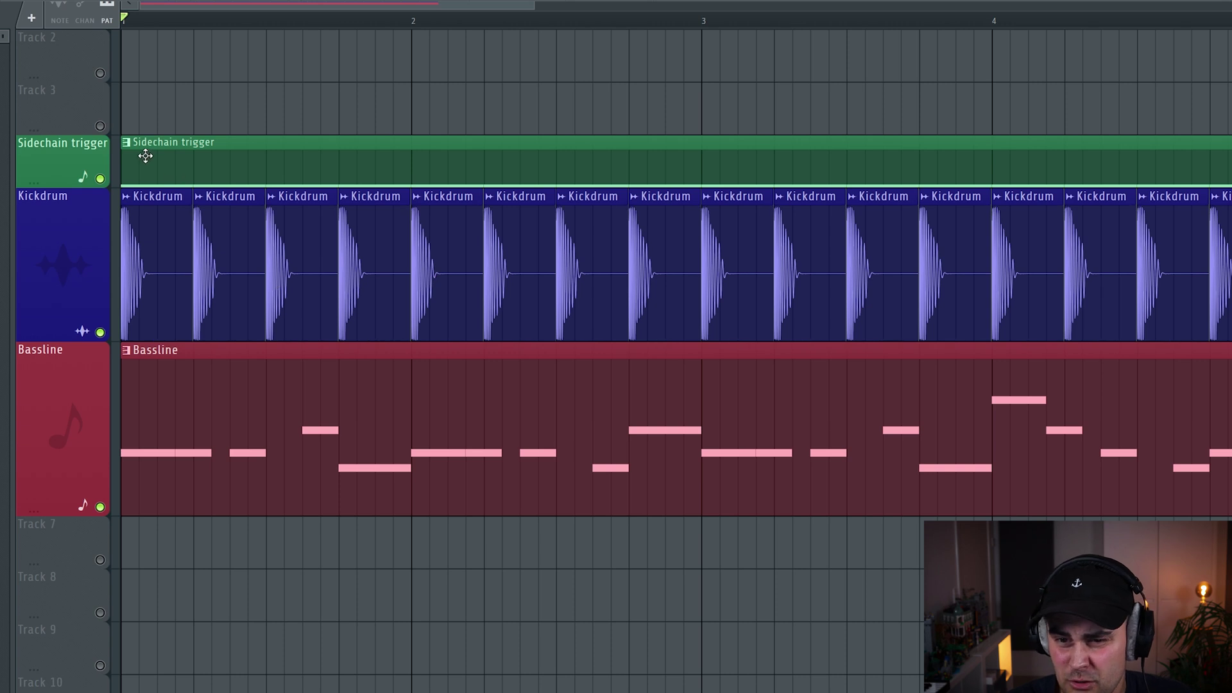
- Make the Sidechain trigger playlist track taller and bring up the Mixer
drag(69, 186, 69, 242)
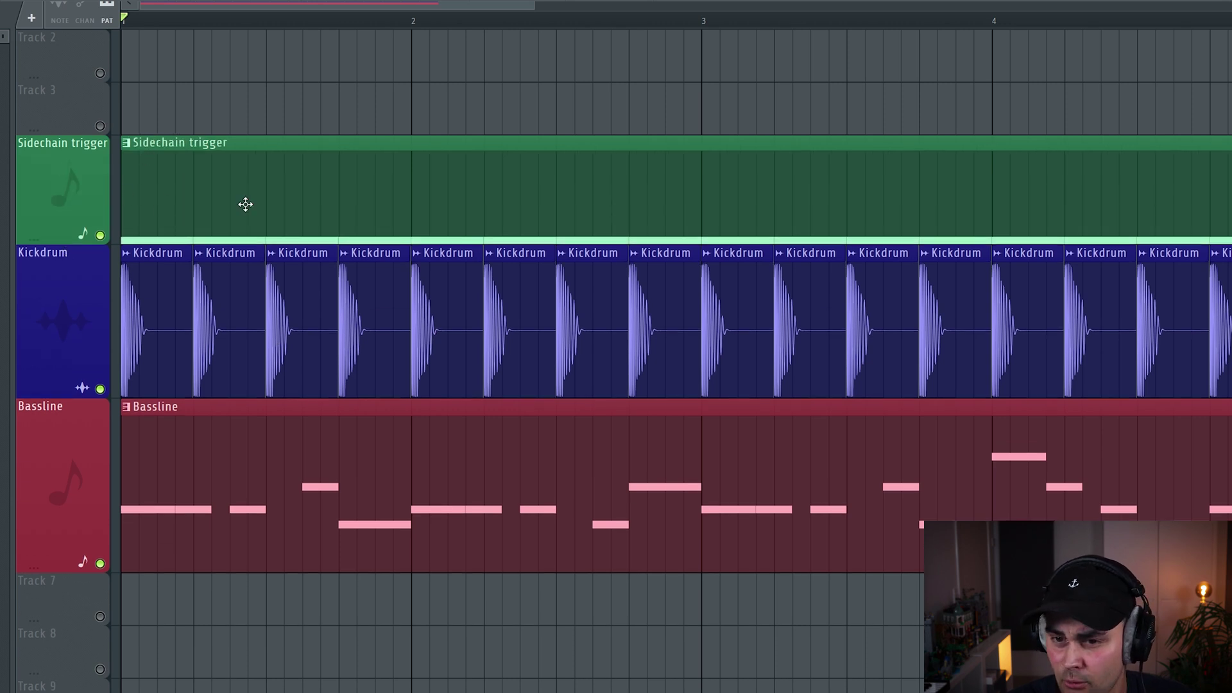
mouse_move(139, 317)
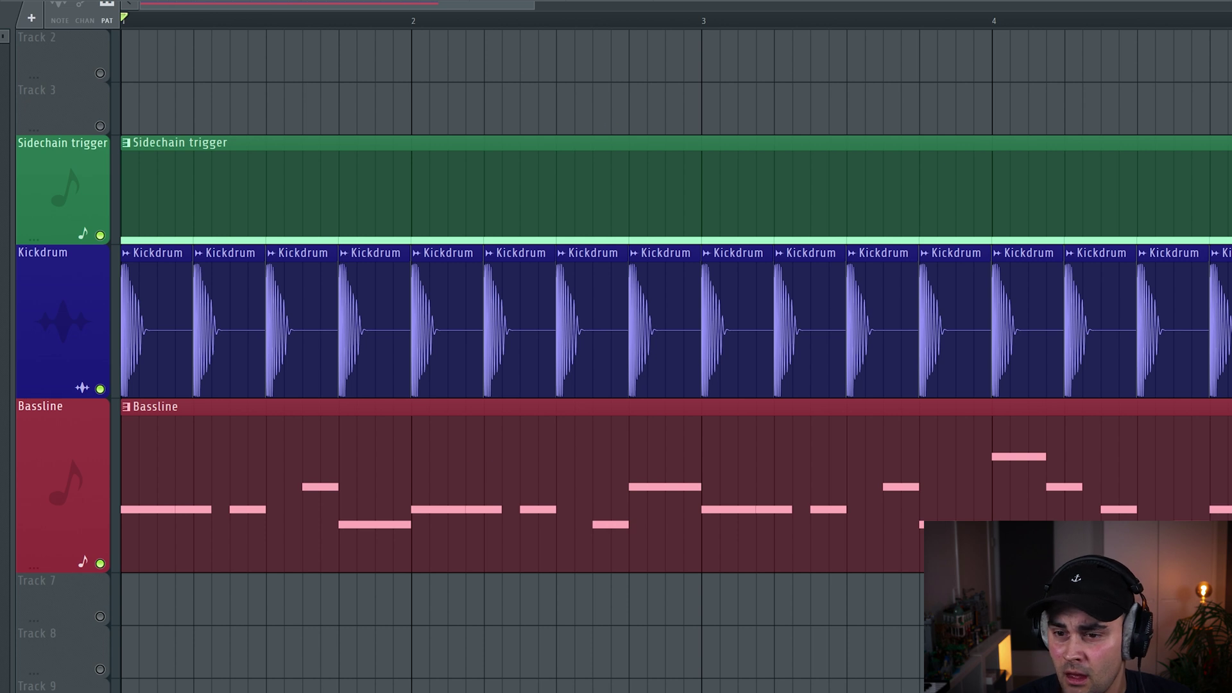
key(F9)
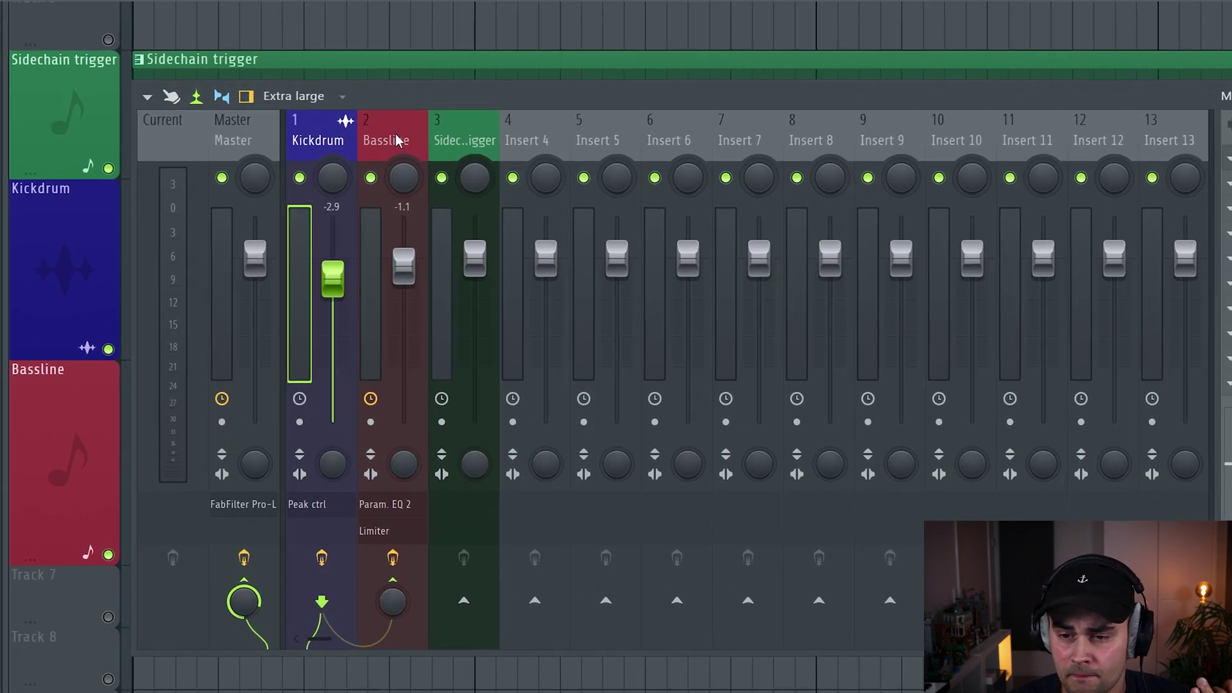
- Inspect the routing of the Kickdrum, Bassline and Sidechain trigger inserts
click(398, 140)
click(319, 141)
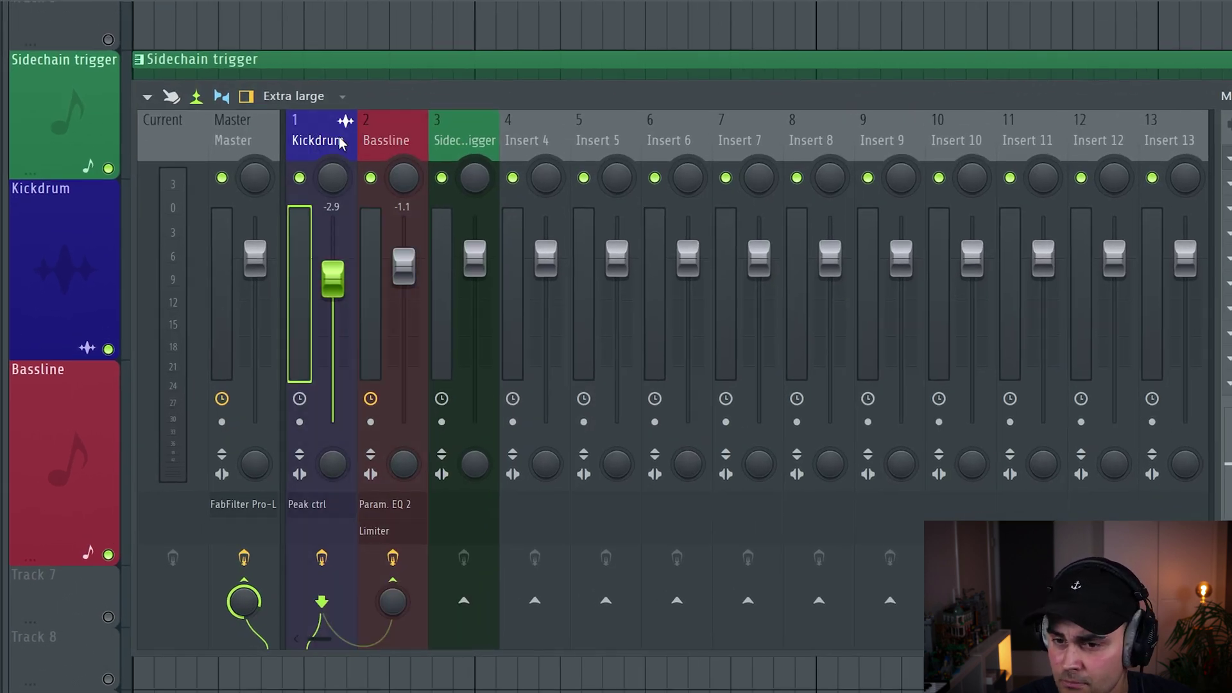
click(384, 142)
click(328, 140)
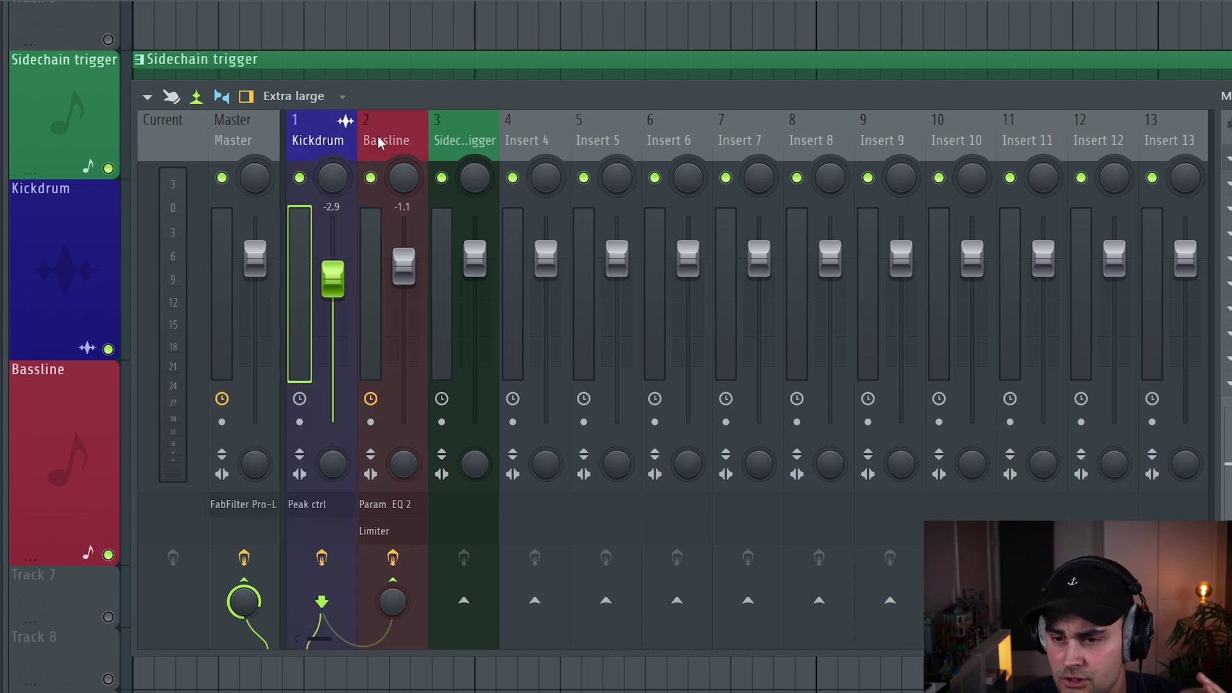
click(398, 141)
click(465, 138)
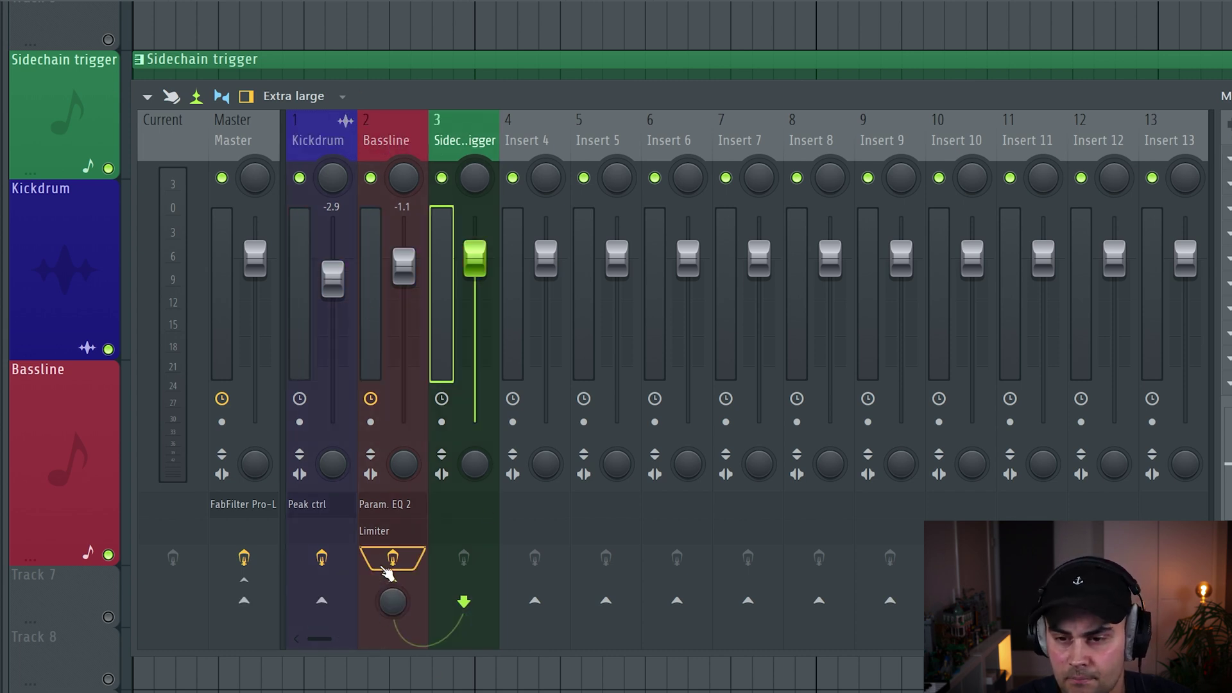
click(314, 135)
click(378, 140)
click(456, 131)
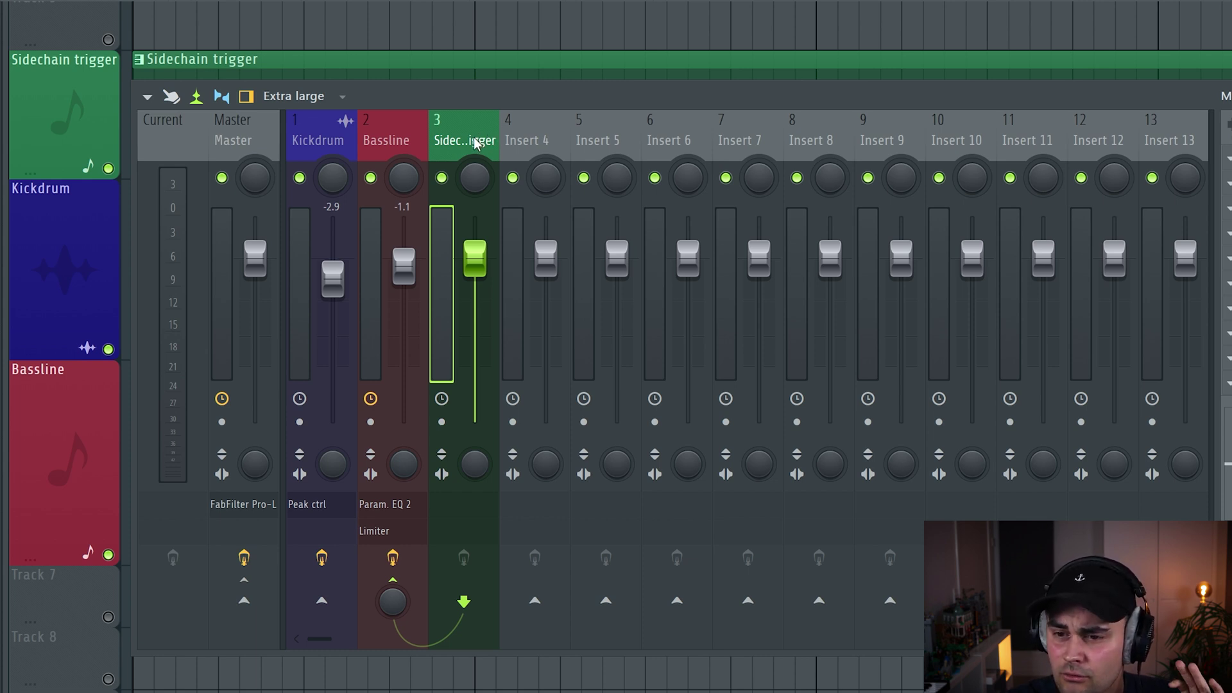
click(324, 149)
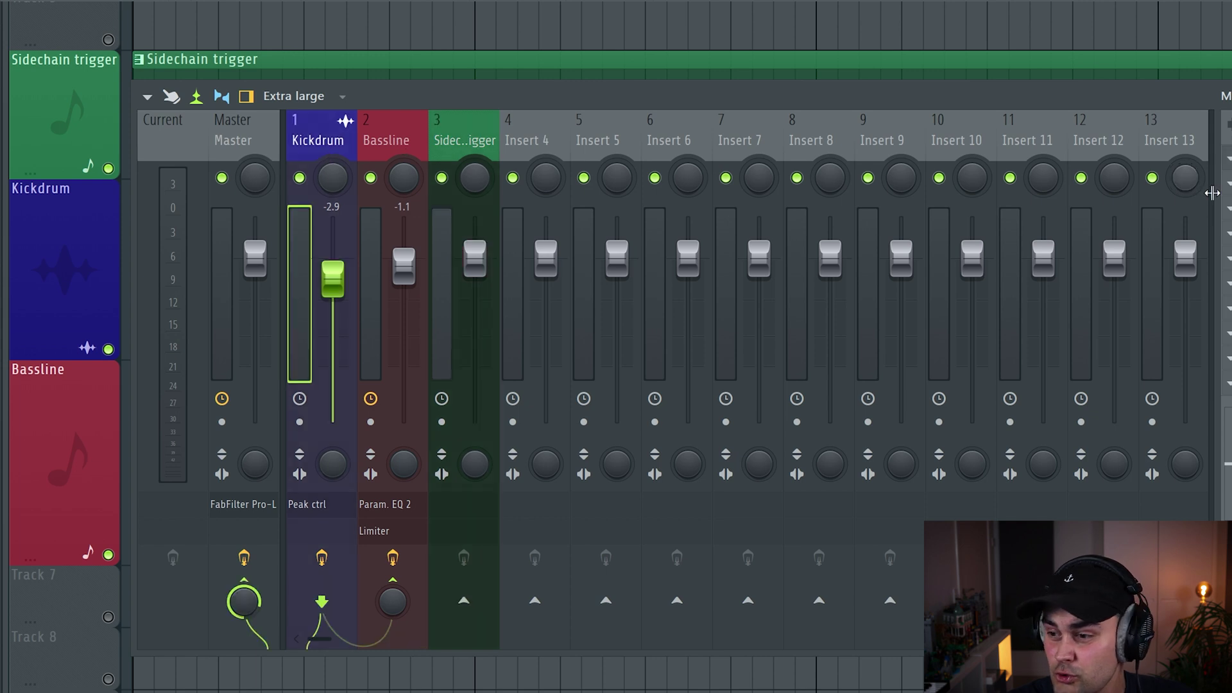
click(379, 133)
- Open the Bassline's Fruity Limiter, showing COMP mode and sidechain input 2
click(385, 504)
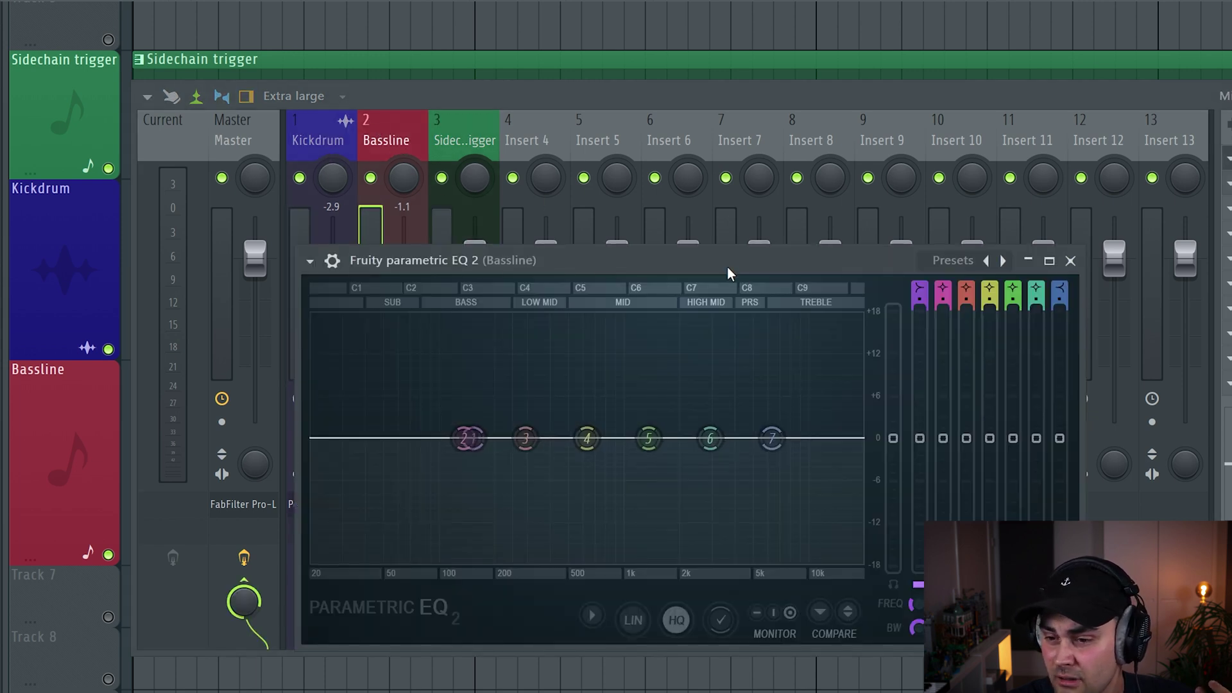
drag(726, 267, 745, 148)
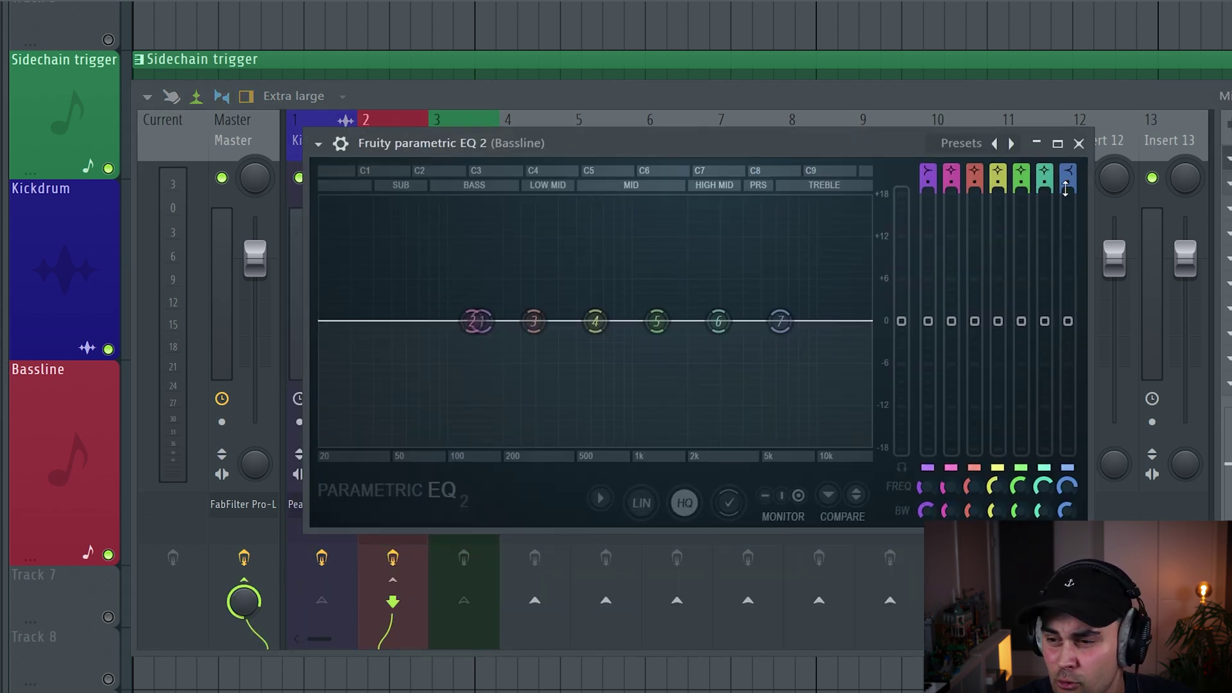
click(1079, 143)
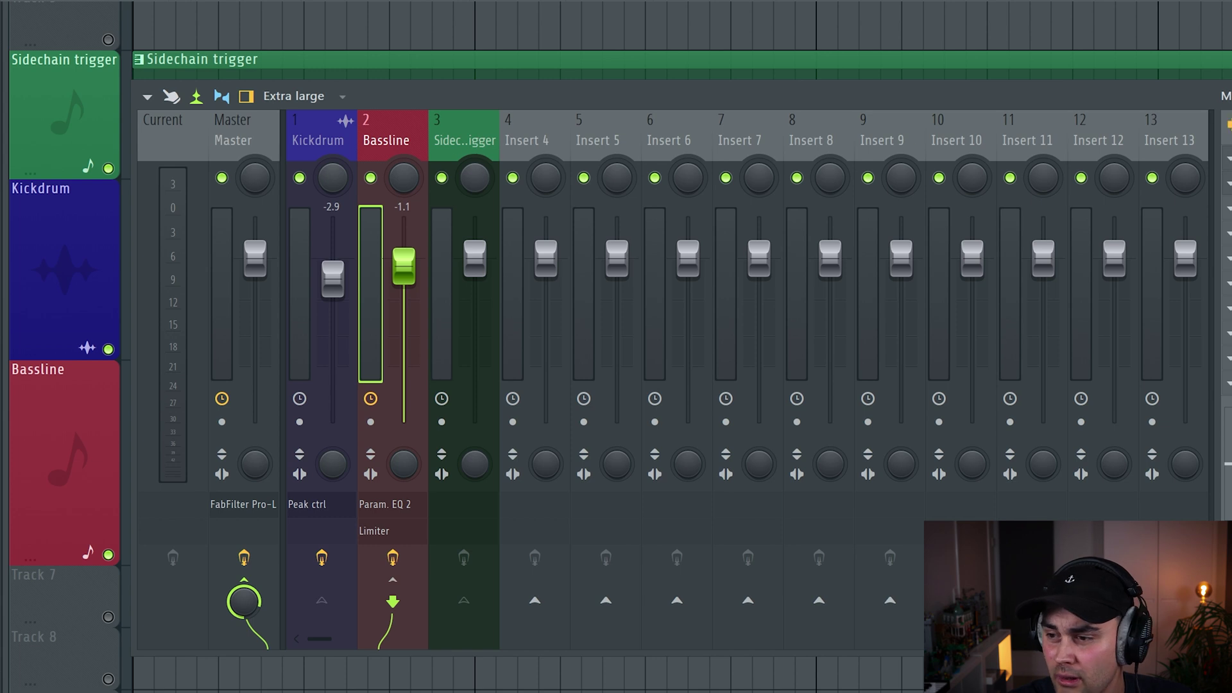
click(374, 530)
drag(659, 153, 611, 94)
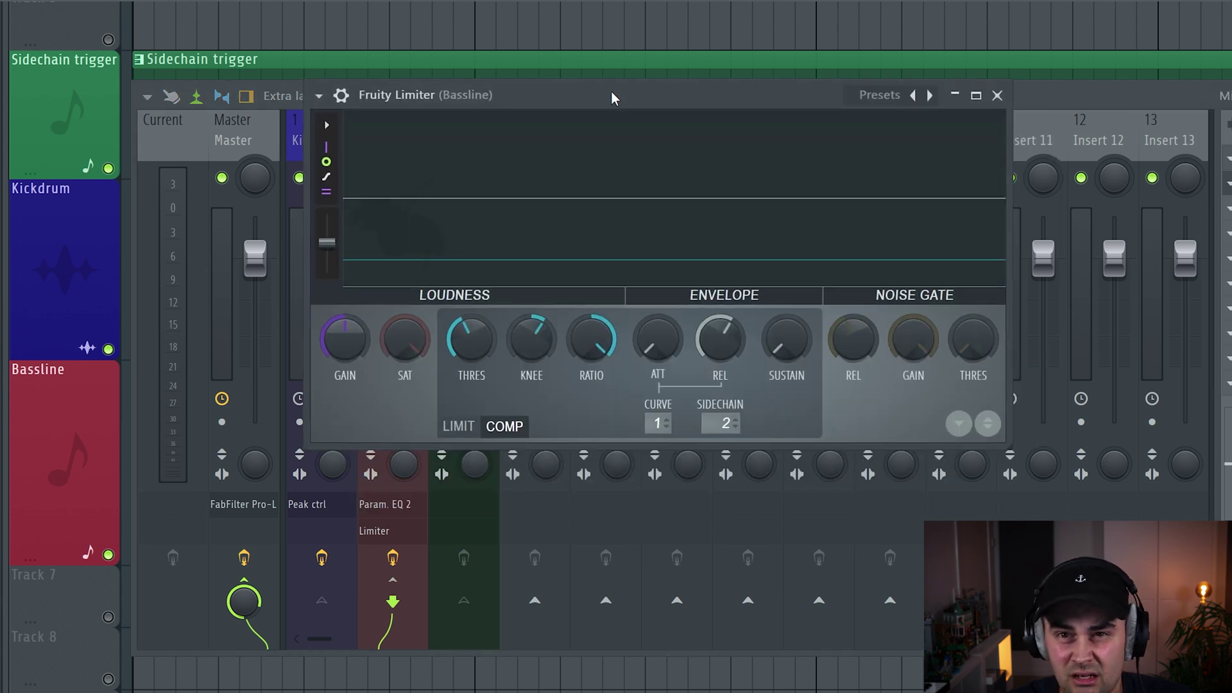